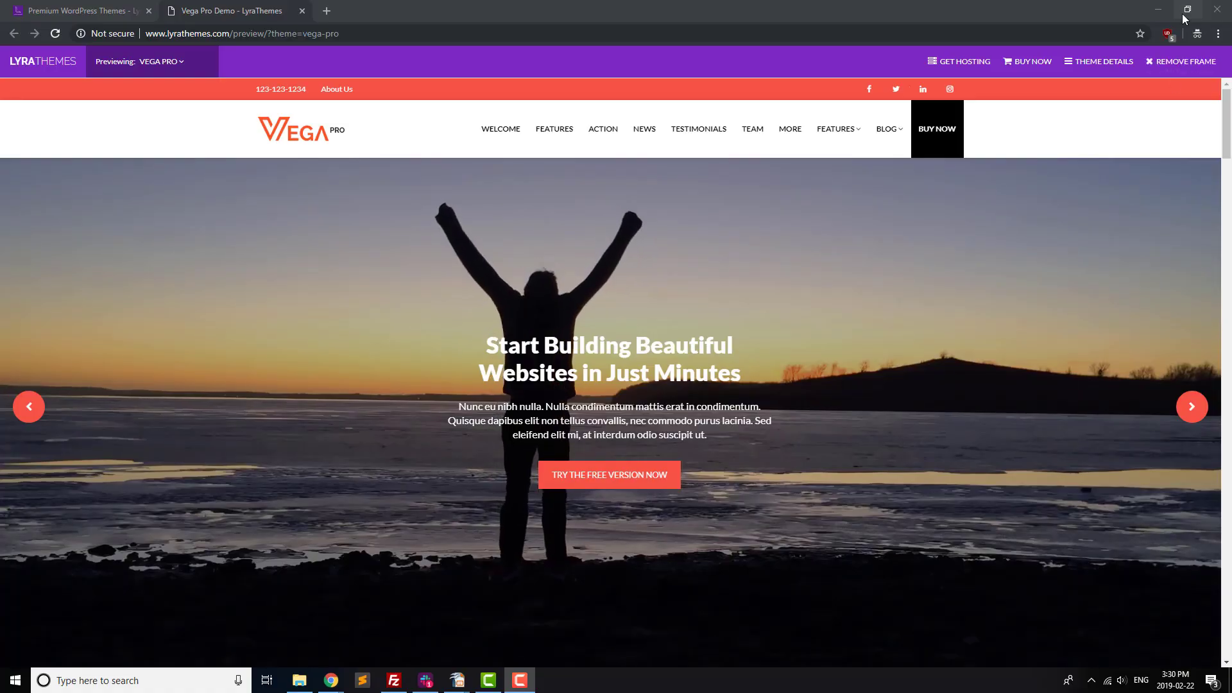
left_click(1189, 12)
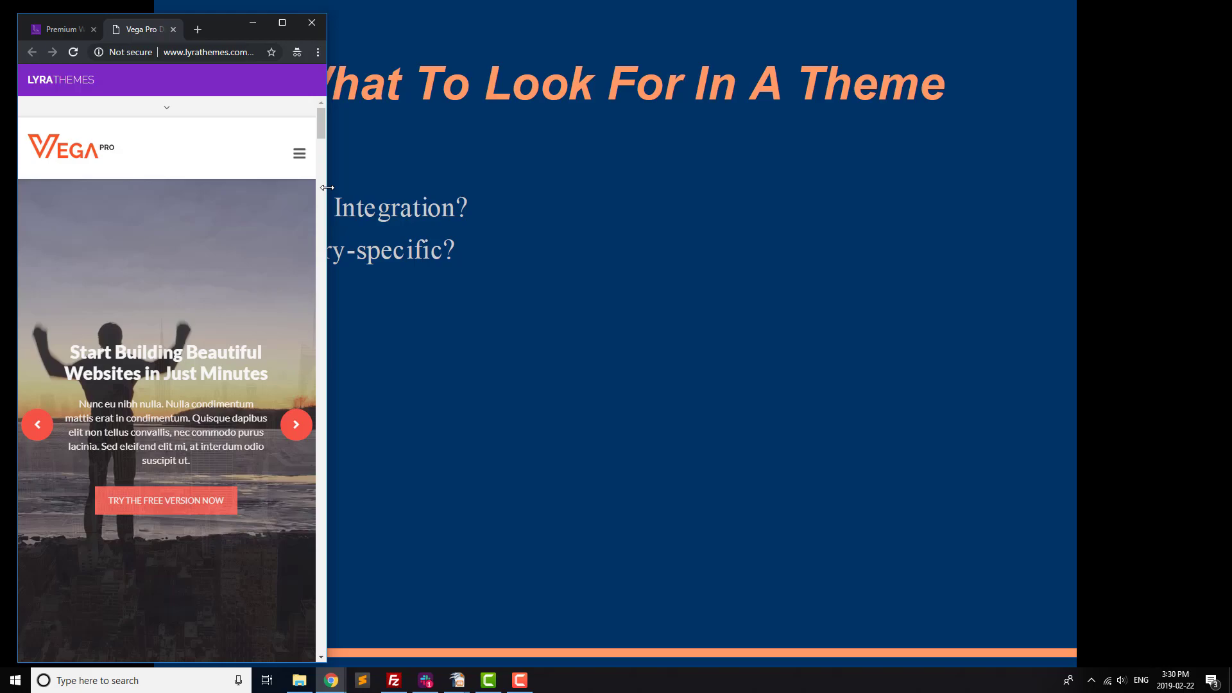
left_click_drag(327, 211, 1046, 211)
scroll(737, 363, "down", 4)
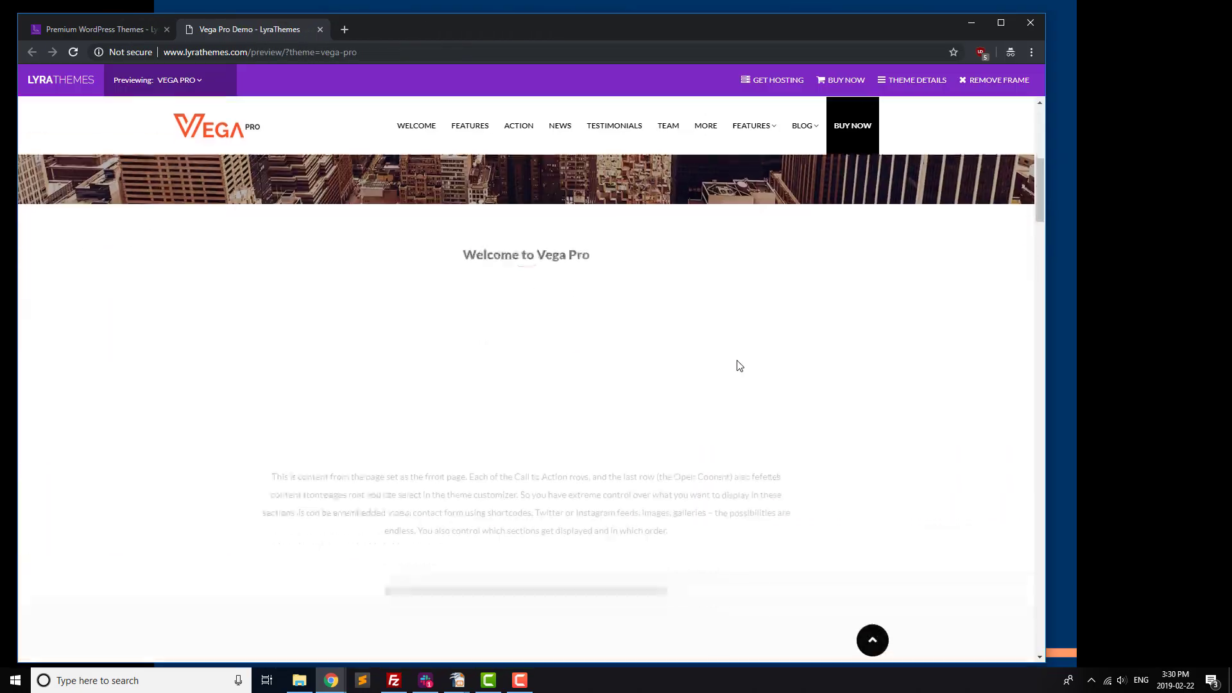
scroll(852, 333, "up", 3)
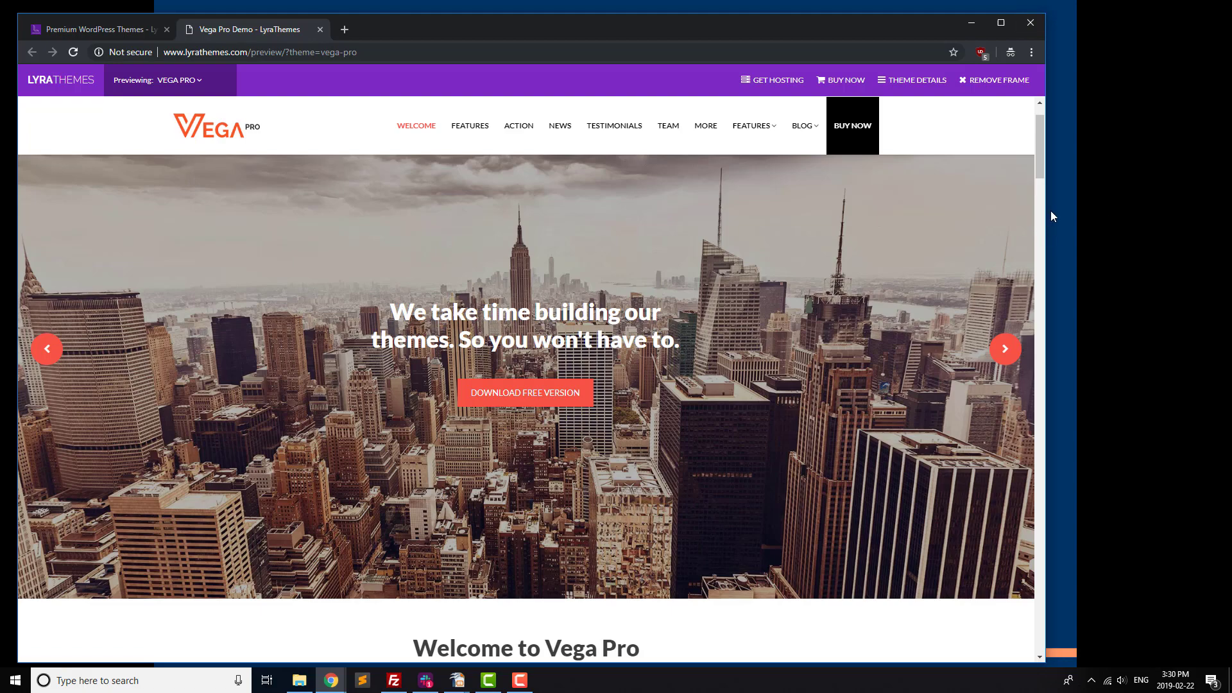
left_click_drag(1048, 210, 319, 210)
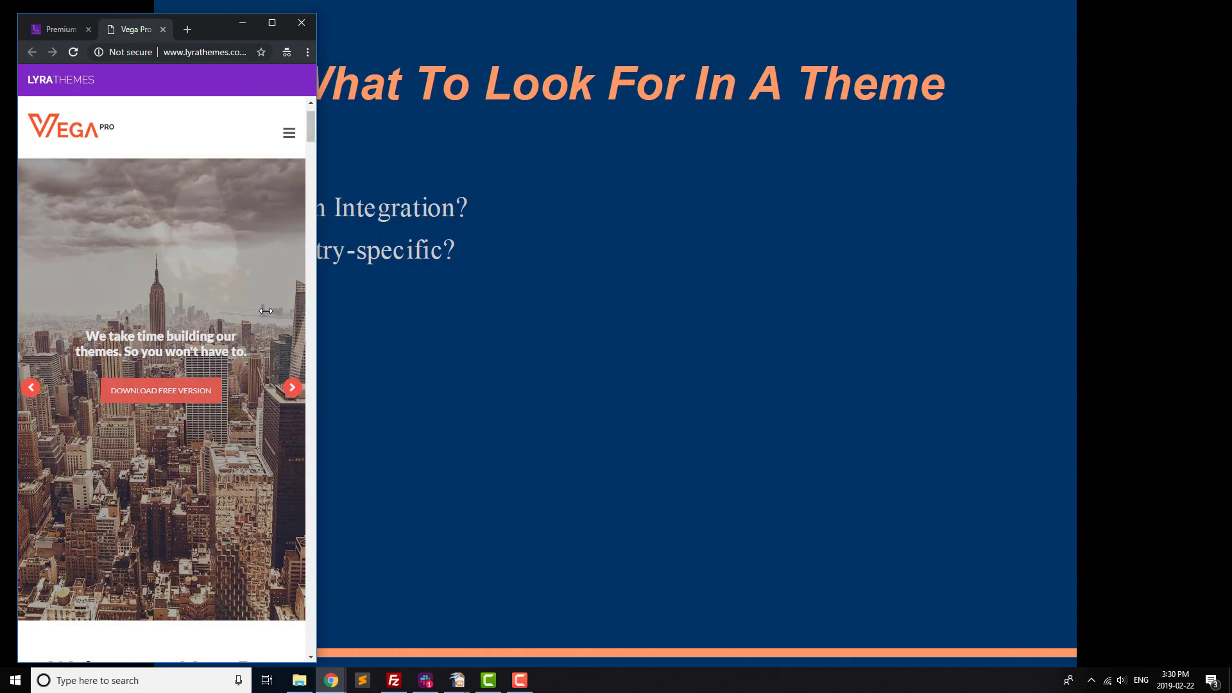
scroll(200, 314, "down", 15)
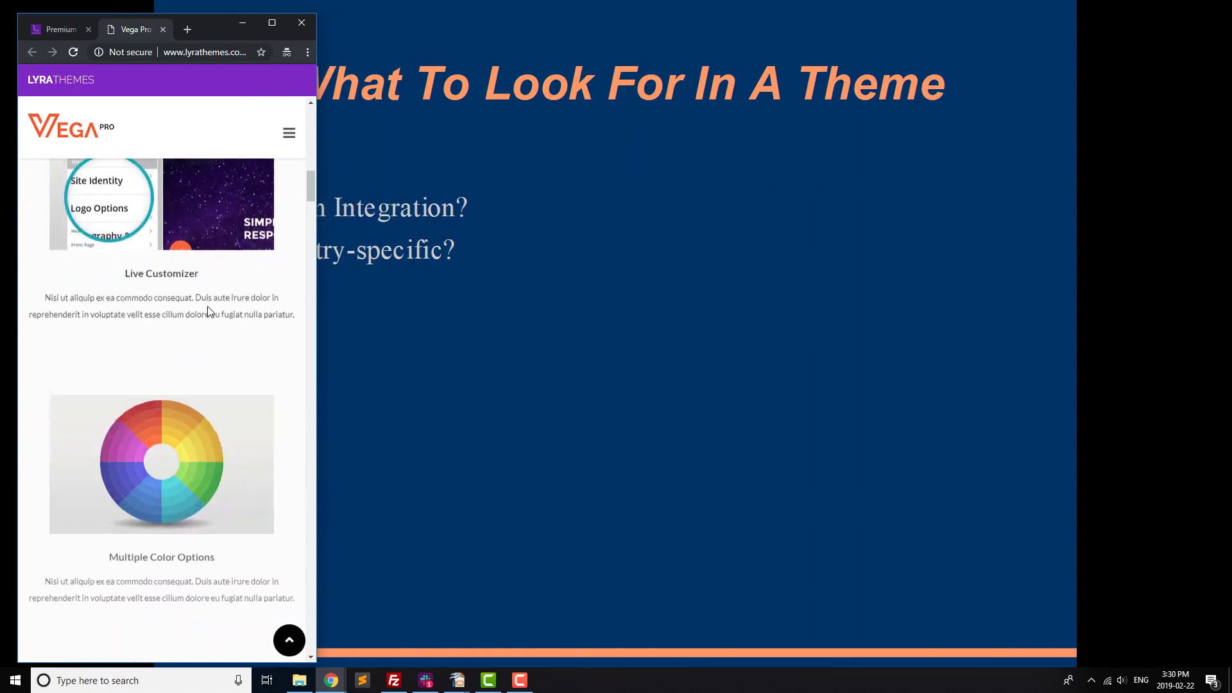
scroll(213, 313, "down", 5)
scroll(219, 259, "up", 10)
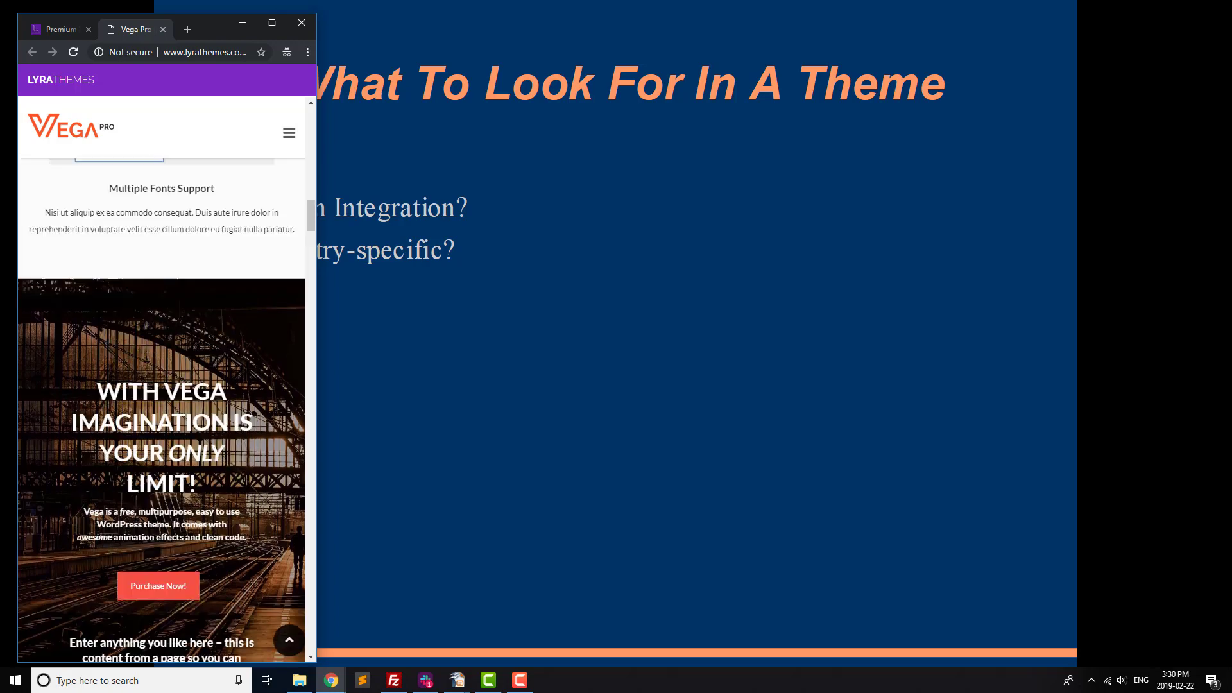
scroll(220, 258, "up", 3)
left_click(271, 24)
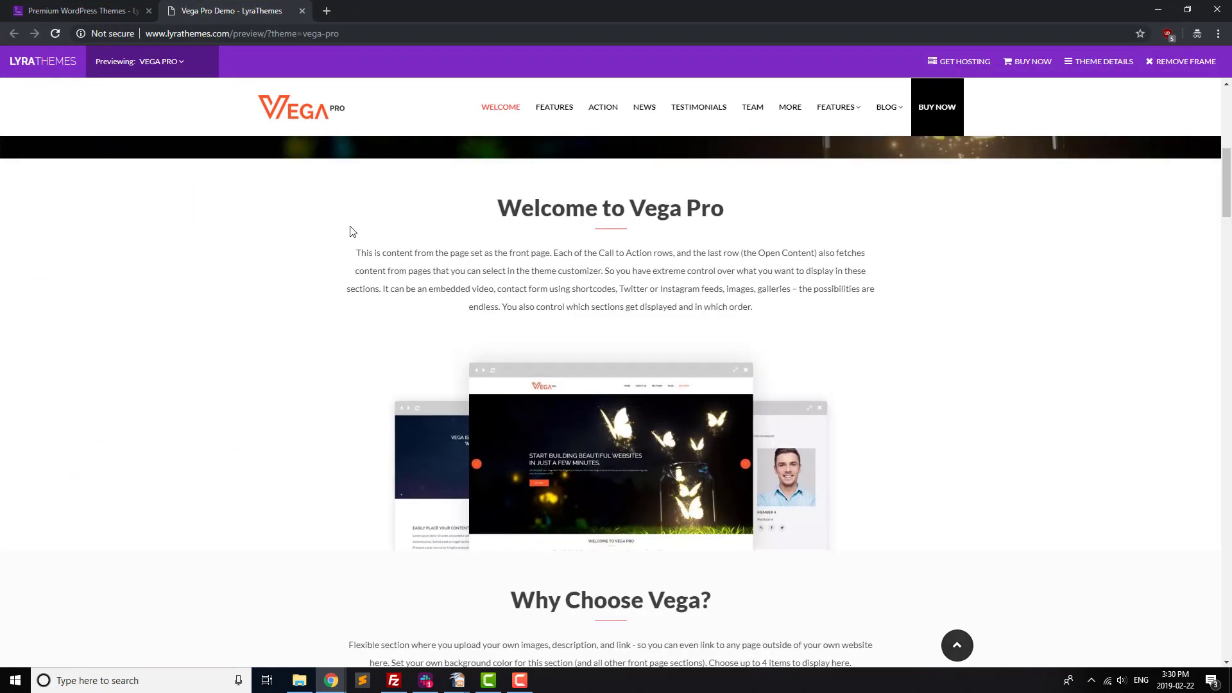
Close the Vega Pro demo and browse the Vega Pro theme's product page description.
left_click(302, 12)
scroll(817, 411, "up", 1)
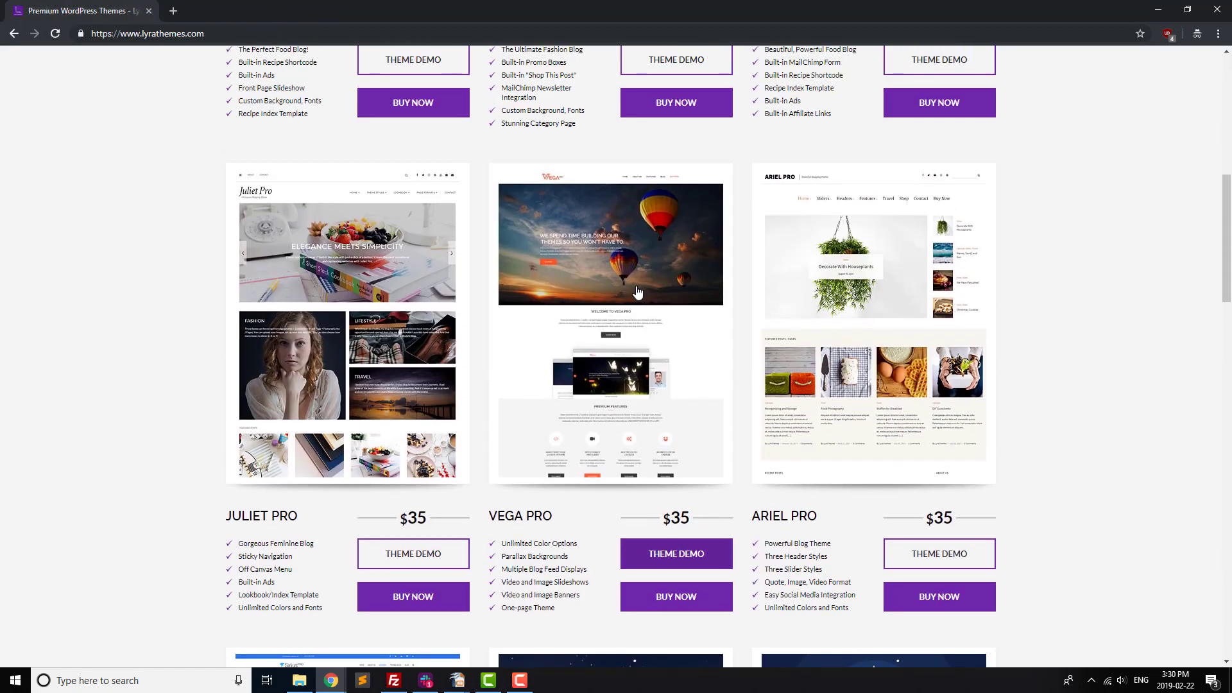
left_click(717, 345)
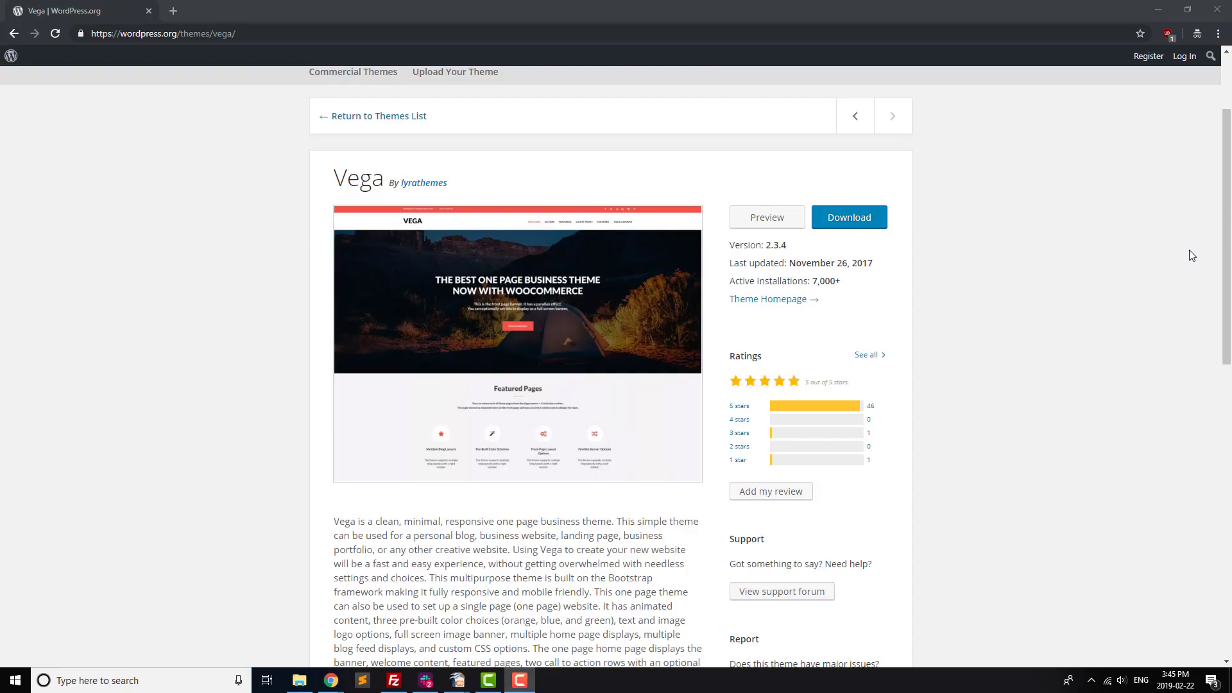
scroll(1189, 252, "down", 1)
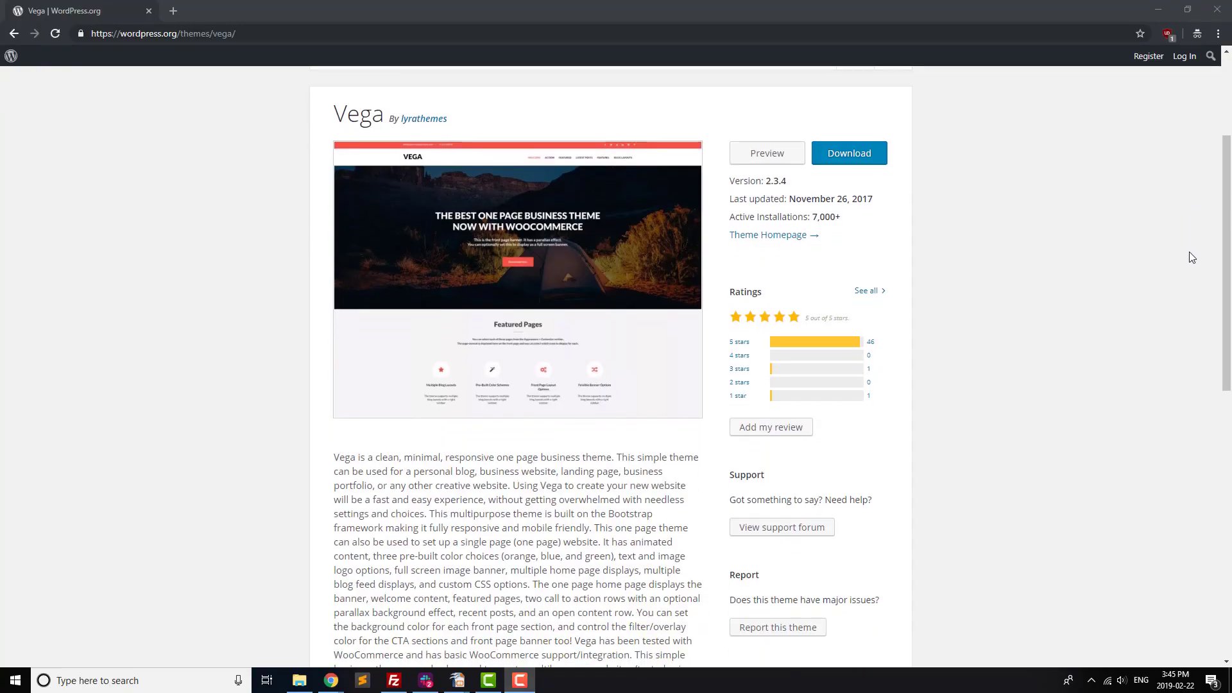
scroll(1189, 257, "down", 1)
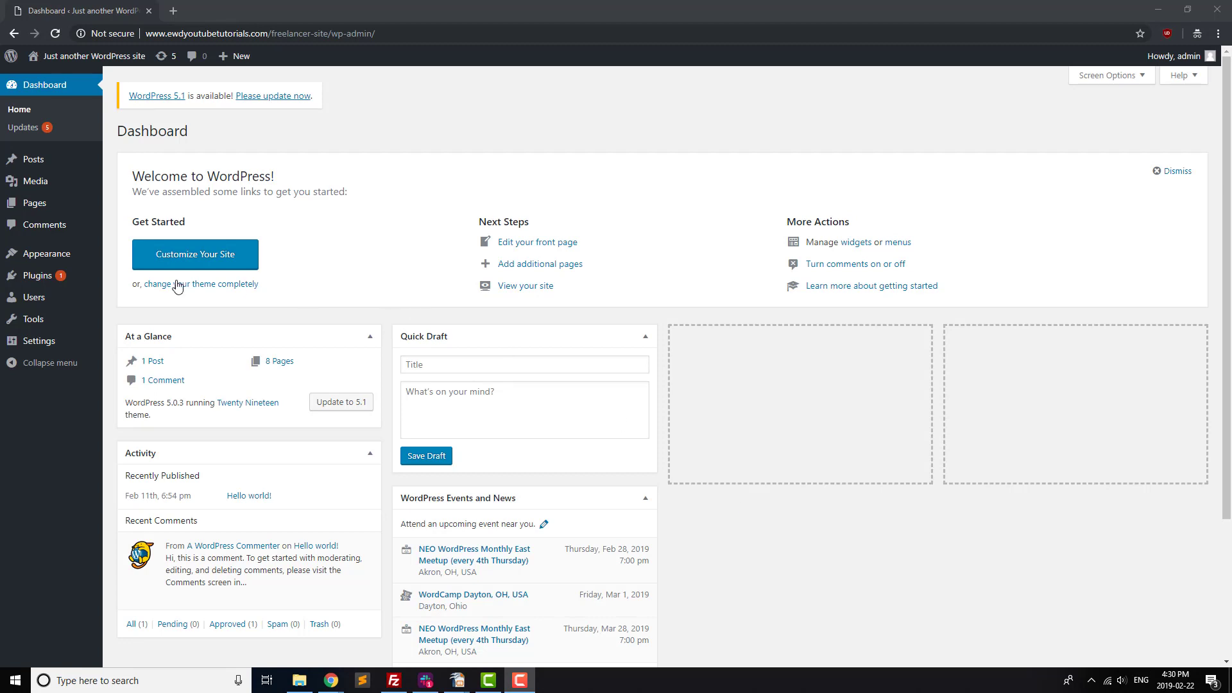
Search the theme directory for 'vega', then install and activate the free Vega theme.
mouse_move(97, 260)
left_click(142, 256)
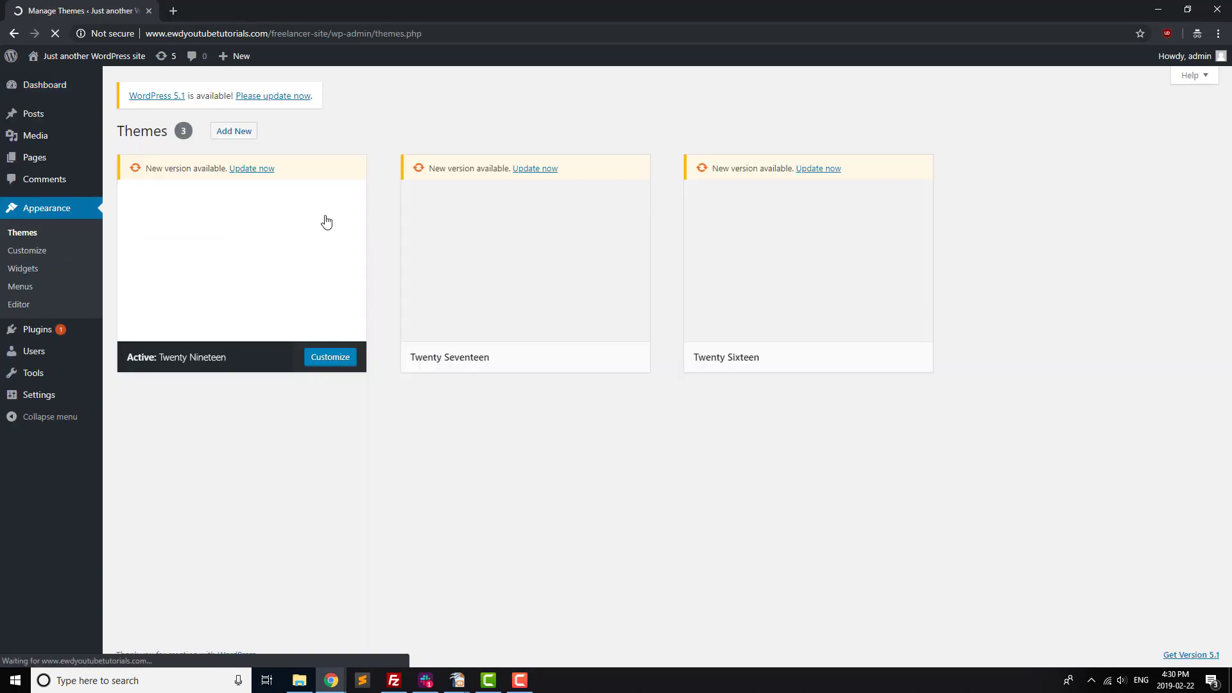
left_click(234, 129)
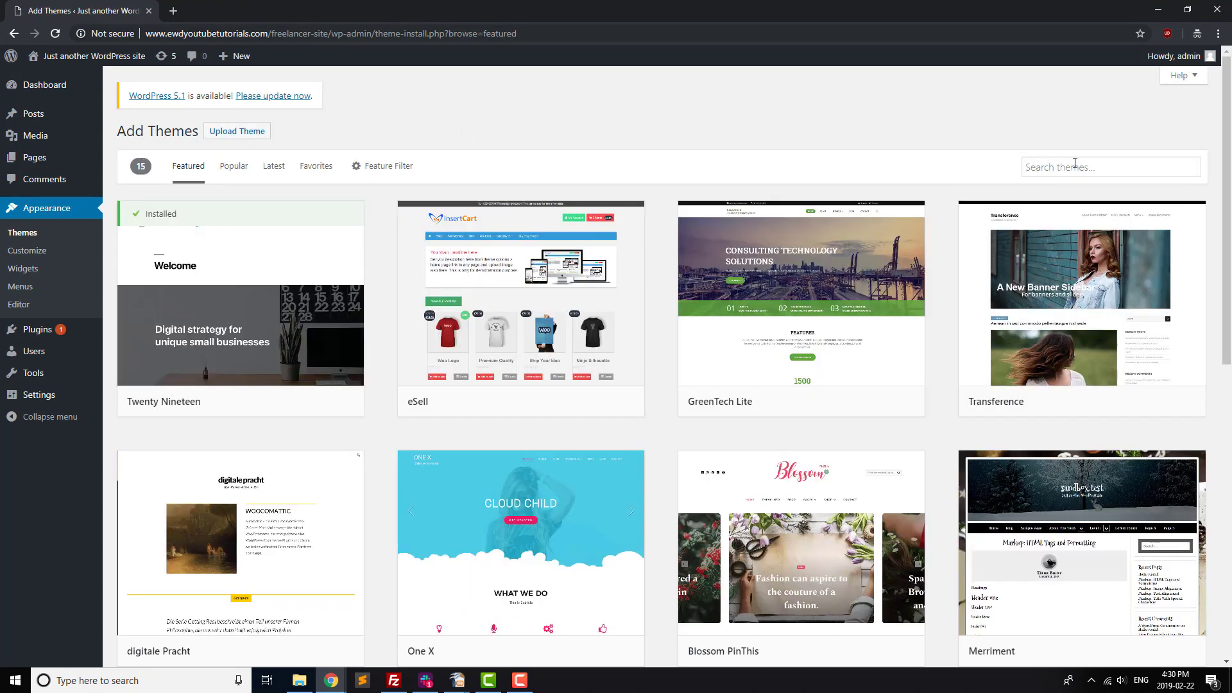
left_click(1075, 165)
type("vega")
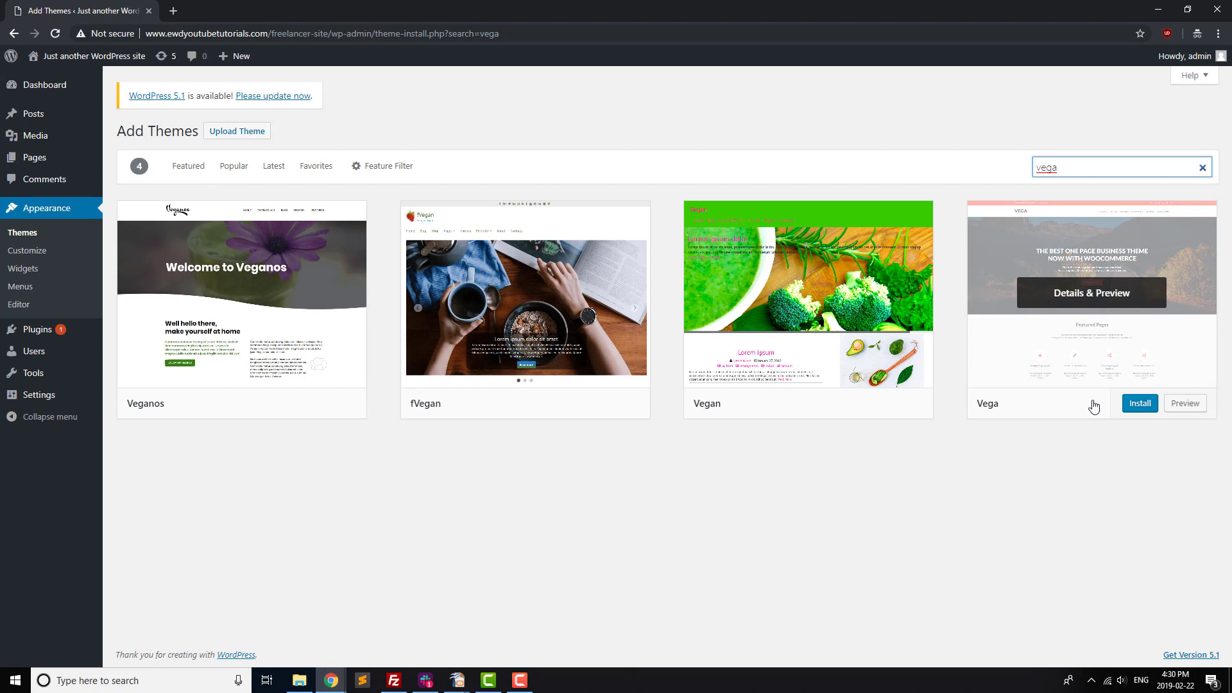
left_click(1128, 404)
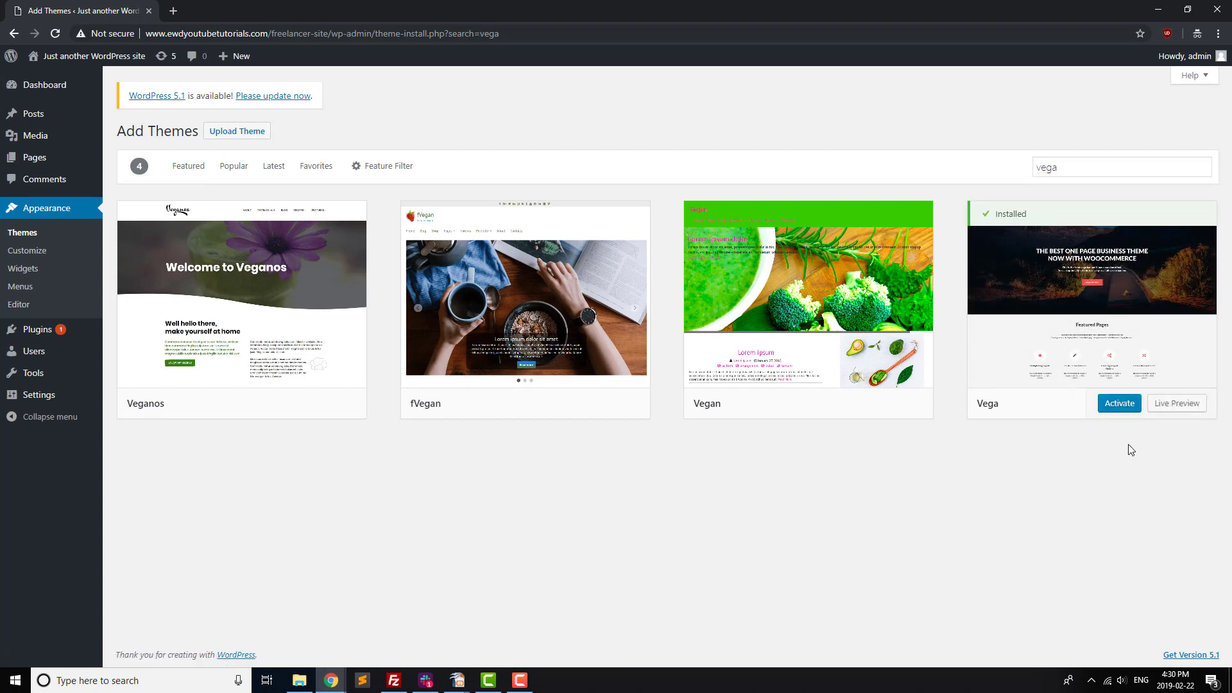
left_click(1121, 409)
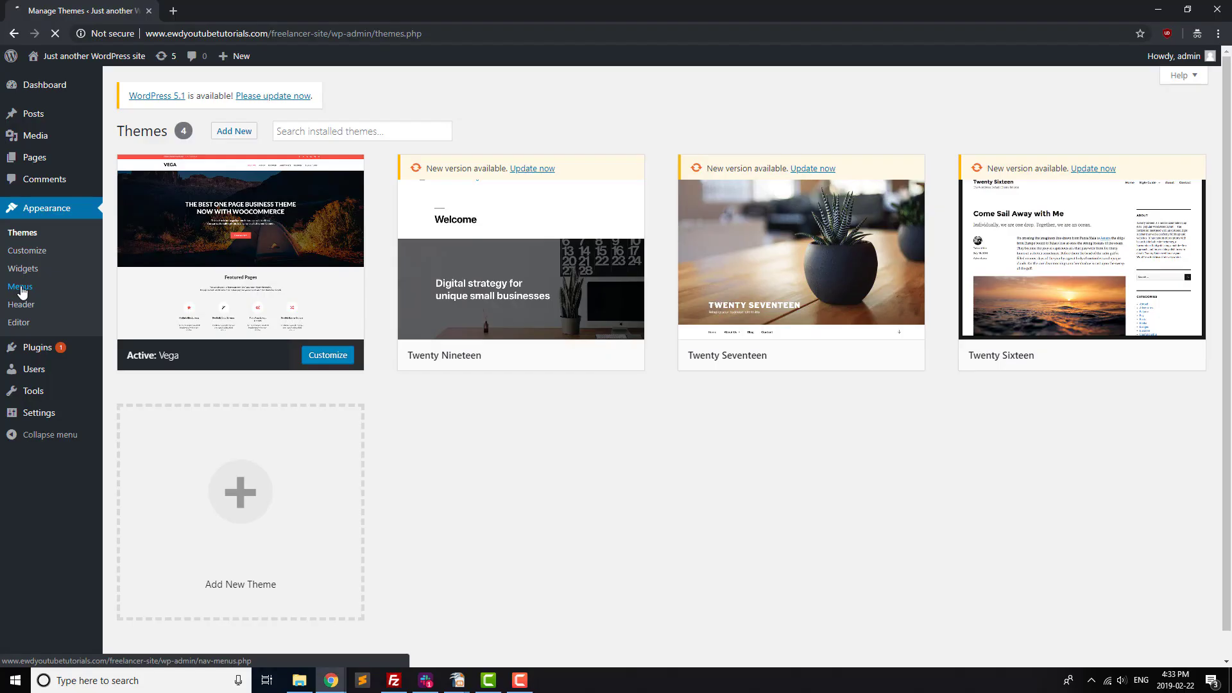
Create a new navigation menu named 'Main Menu'.
left_click(25, 287)
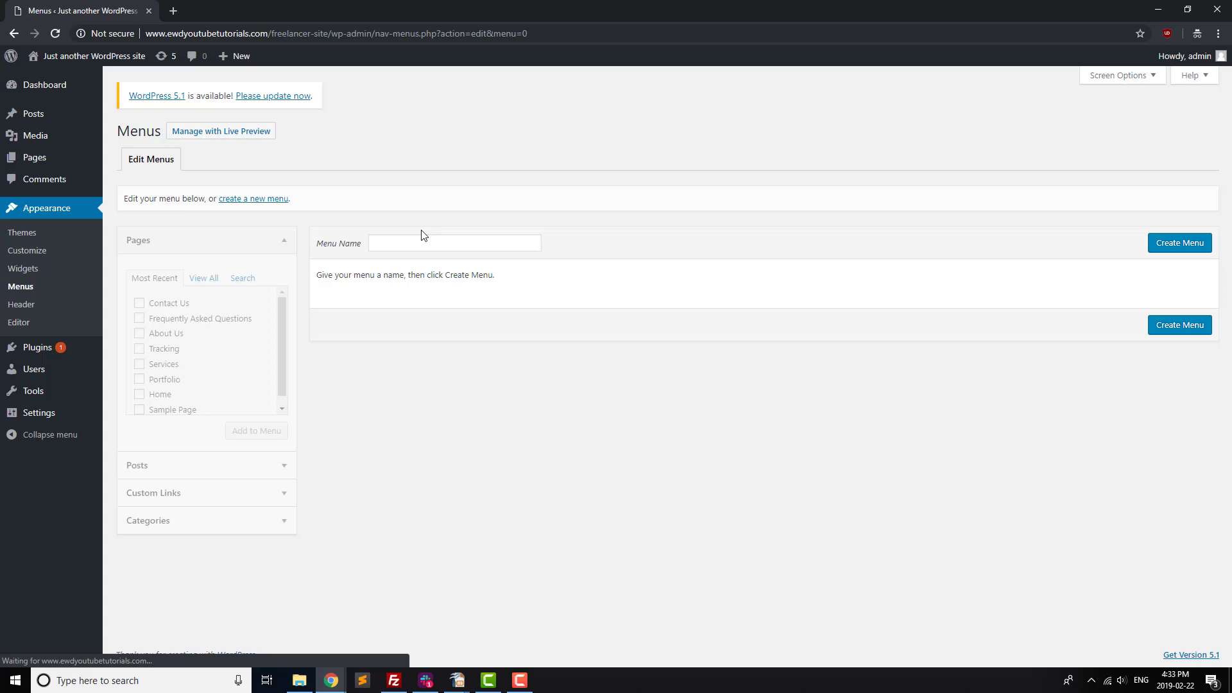
left_click(416, 241)
type("Main Menu")
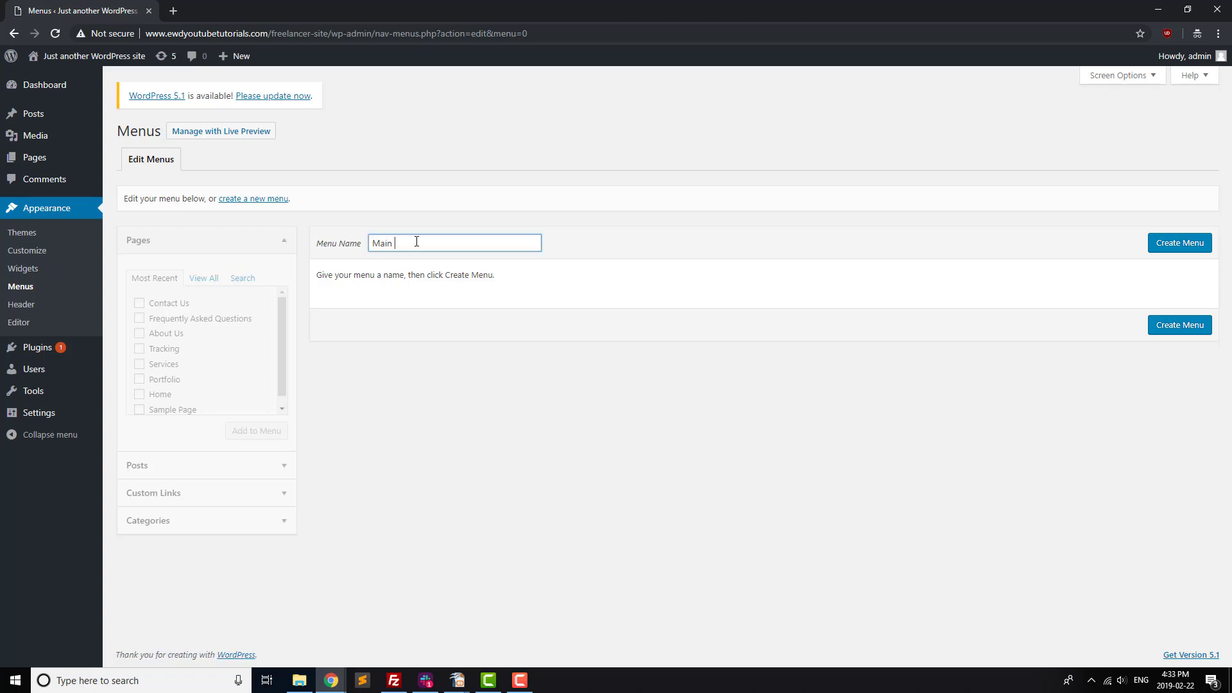
left_click(1169, 256)
Add Contact Us, FAQ, About Us, Tracking, Services, Portfolio and Home, with Home first and Contact Us last, and save.
left_click(139, 302)
left_click(139, 319)
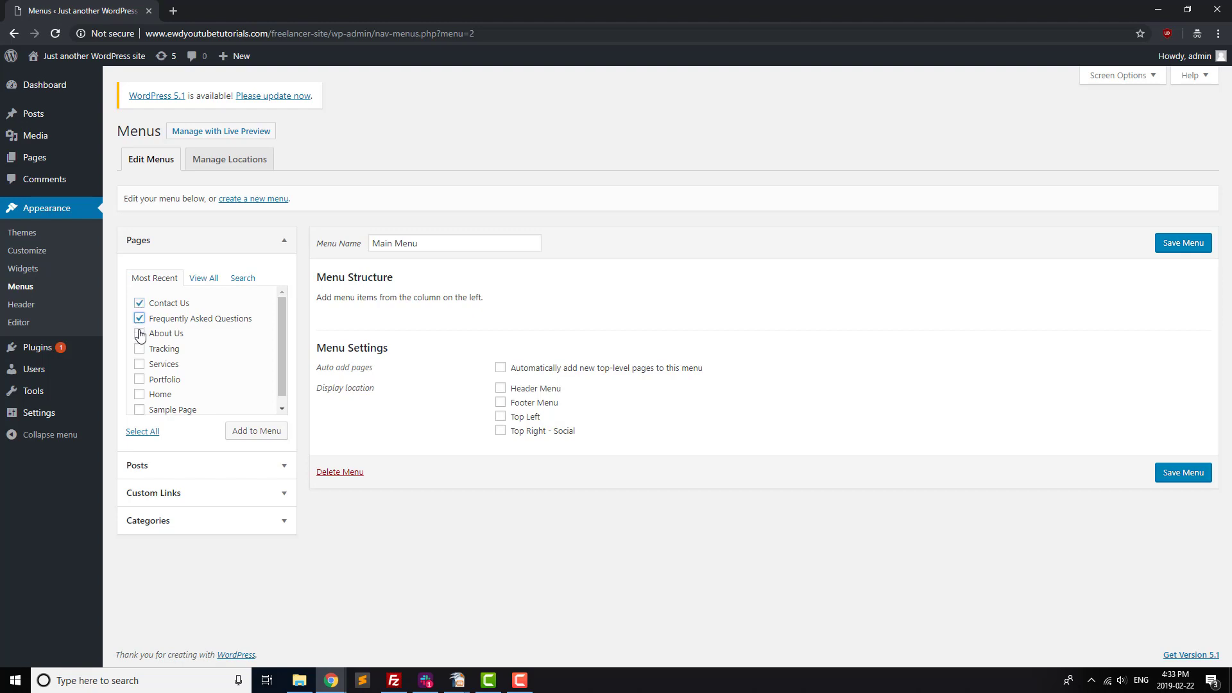
left_click(139, 333)
left_click(139, 349)
left_click(139, 364)
left_click(139, 379)
left_click(140, 394)
left_click(234, 430)
left_click_drag(368, 520, 366, 549)
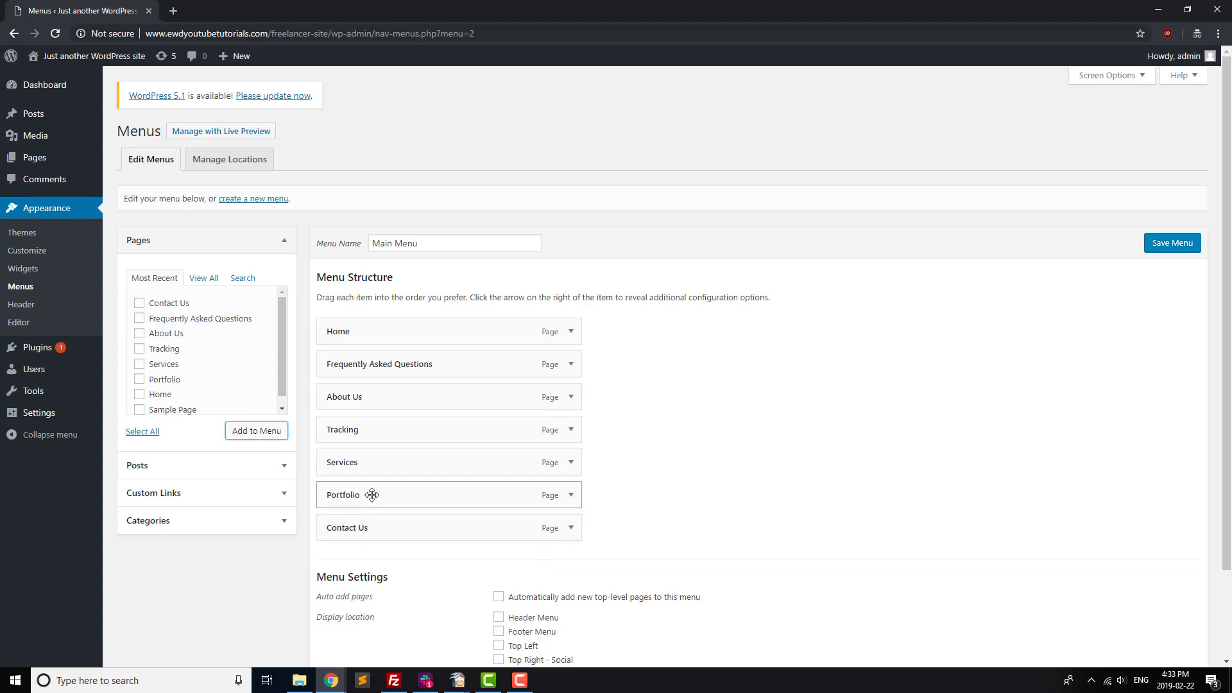
left_click_drag(372, 362, 409, 461)
left_click(1172, 243)
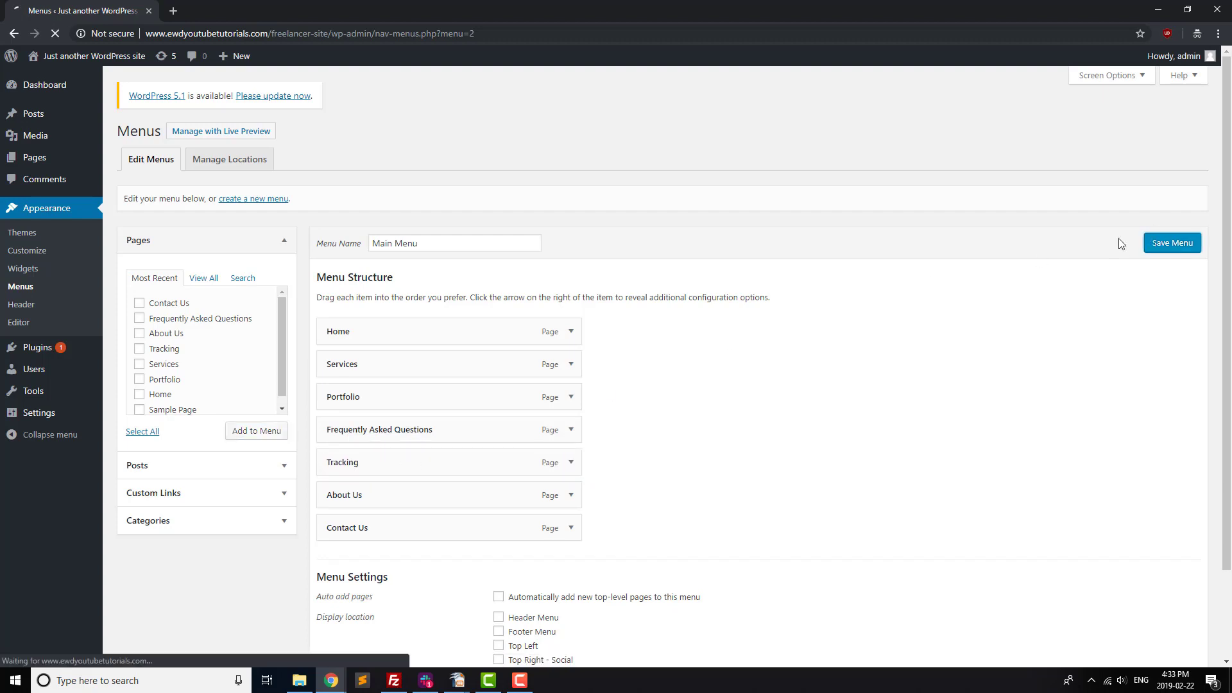
Assign Main Menu to the Header Menu location, save, and launch the Customizer.
left_click(260, 197)
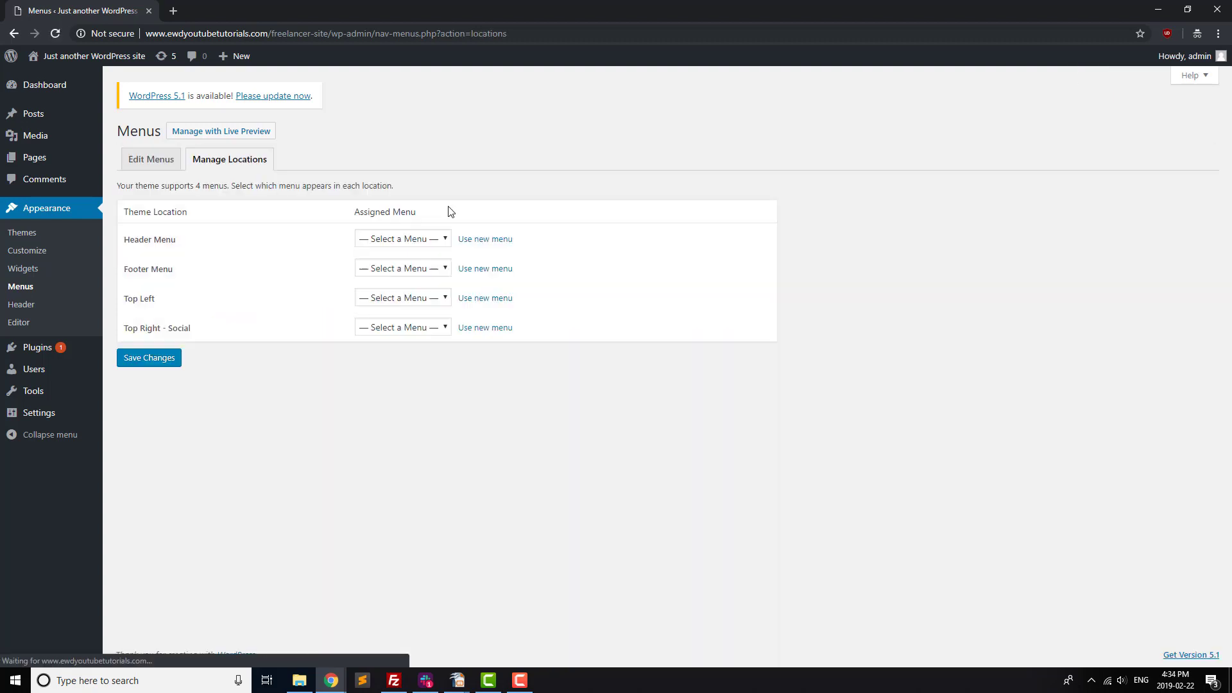
left_click(411, 239)
left_click(396, 268)
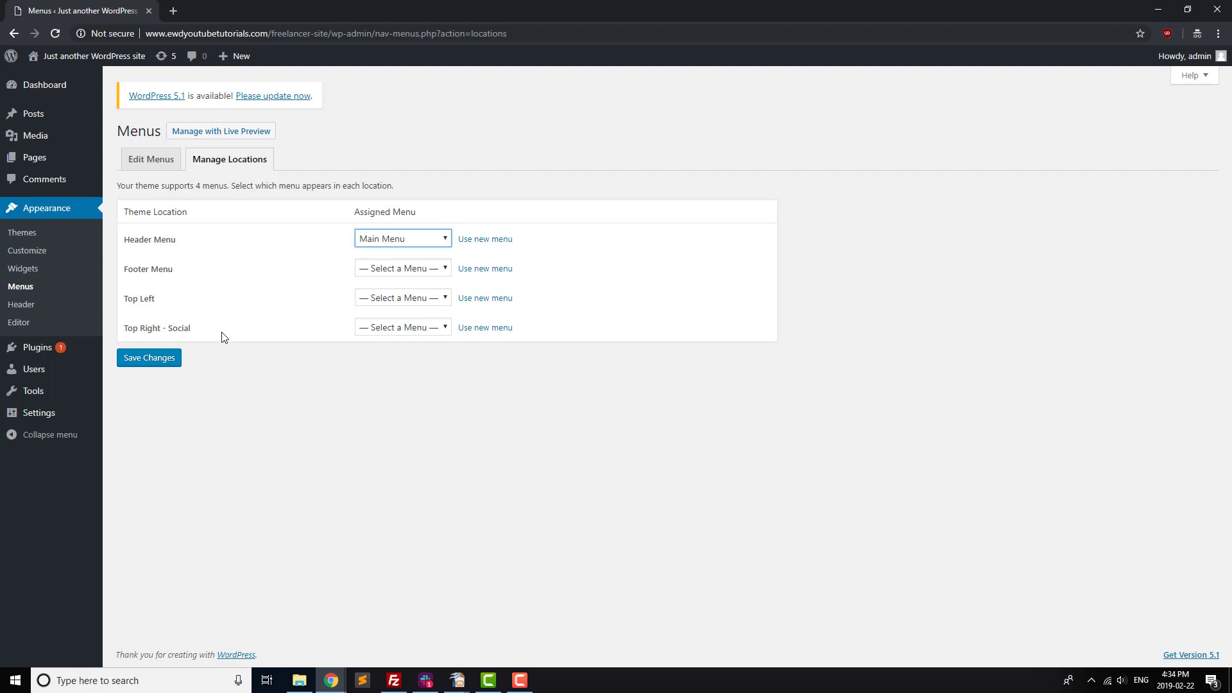
left_click(169, 359)
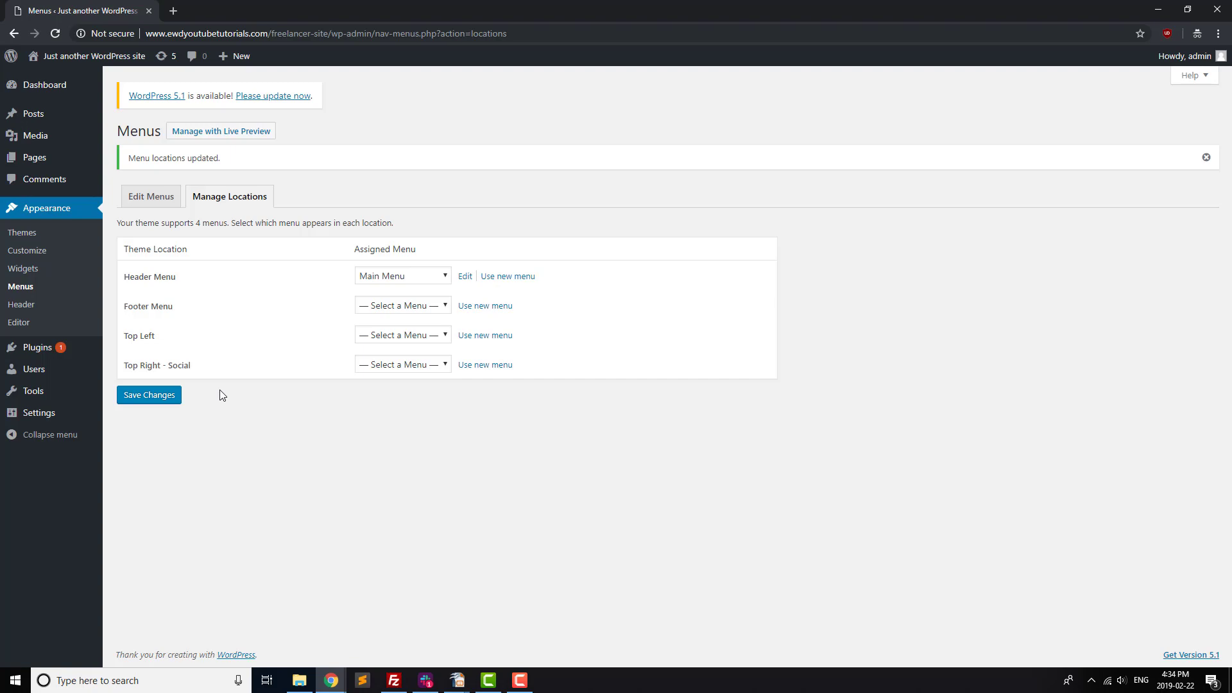
left_click(56, 257)
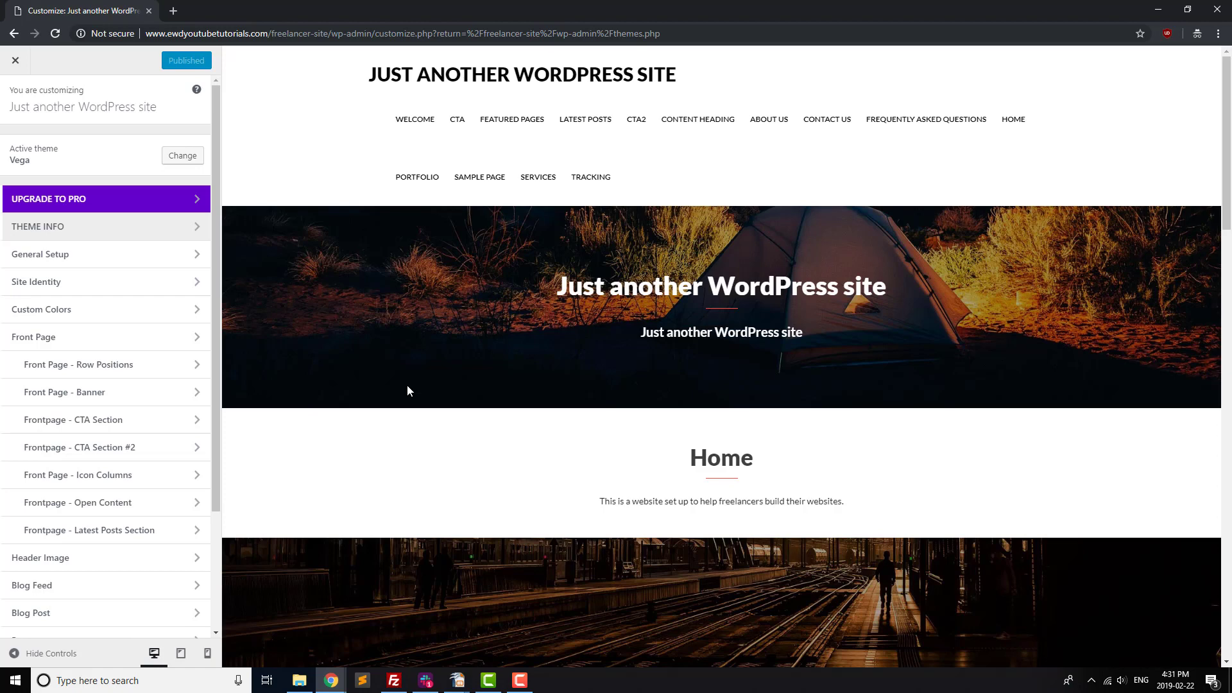
Change the Custom Colors scheme to Blue.
left_click(187, 309)
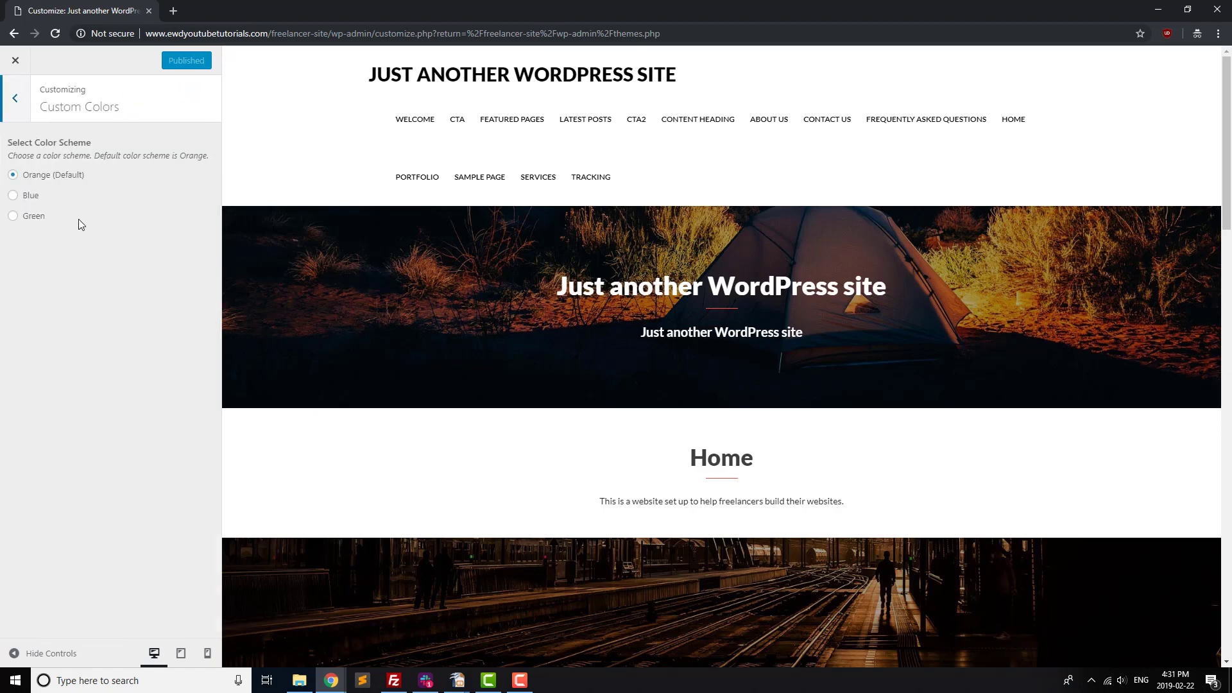
left_click(39, 203)
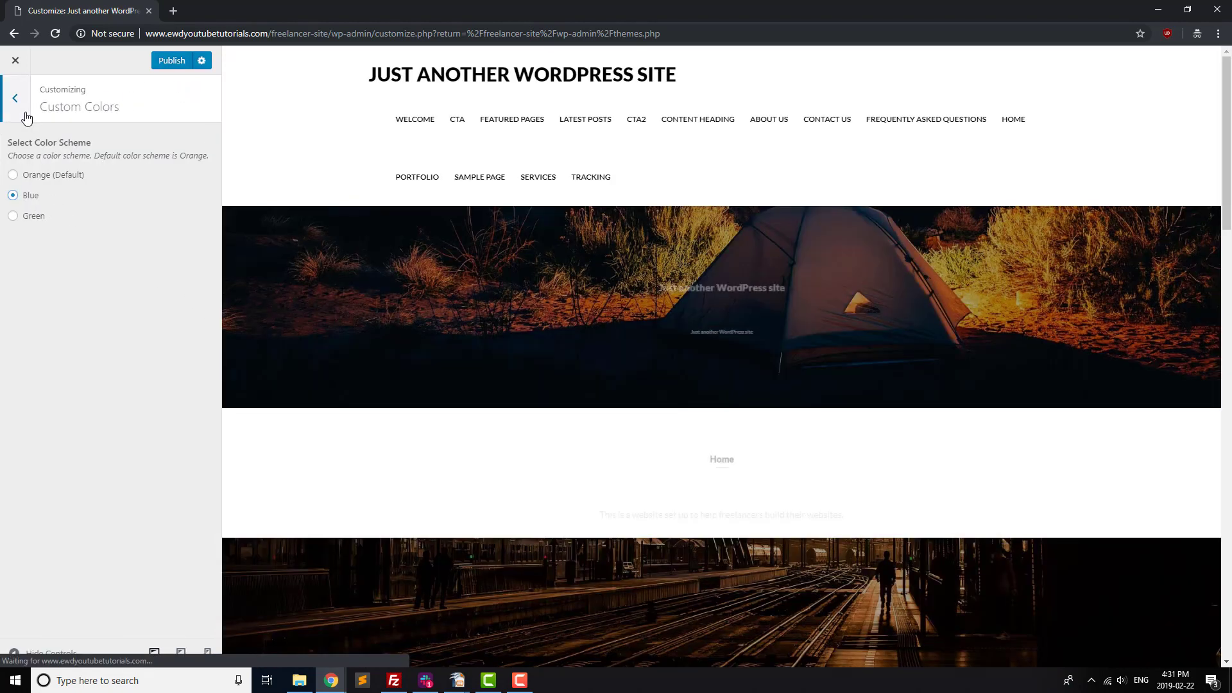
left_click(26, 115)
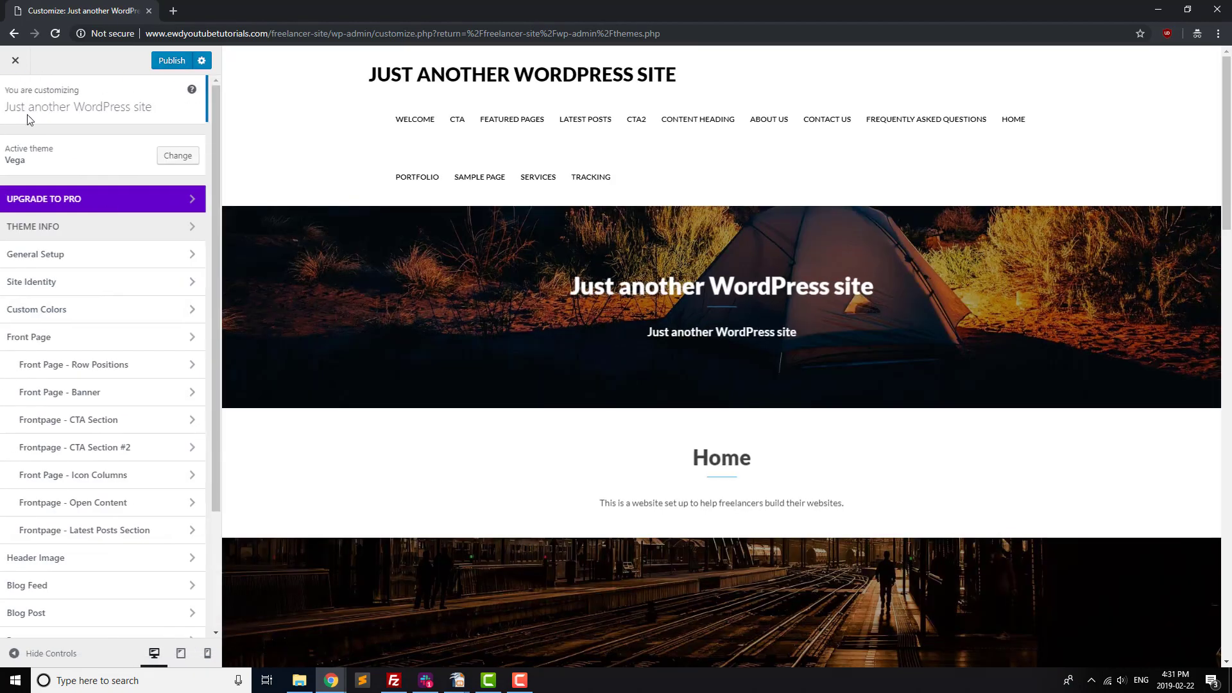
Upload Logo.png as the Site Identity logo, crop it, and return to the section list.
left_click(122, 288)
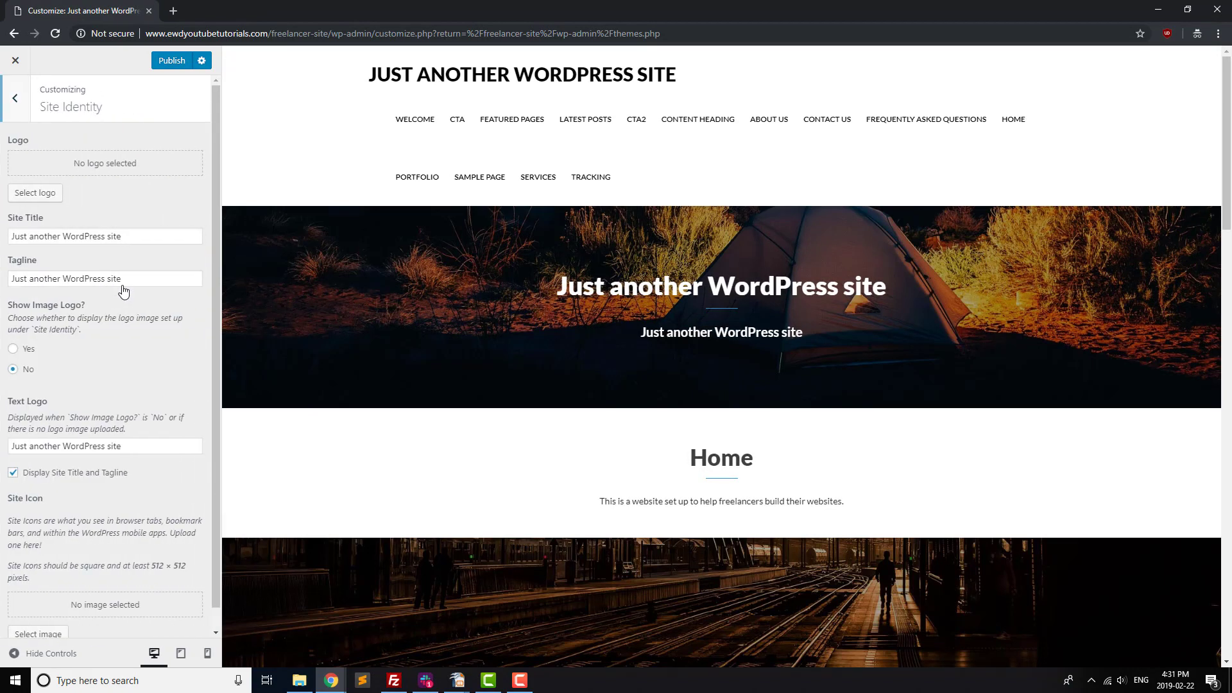
left_click(57, 198)
left_click(613, 334)
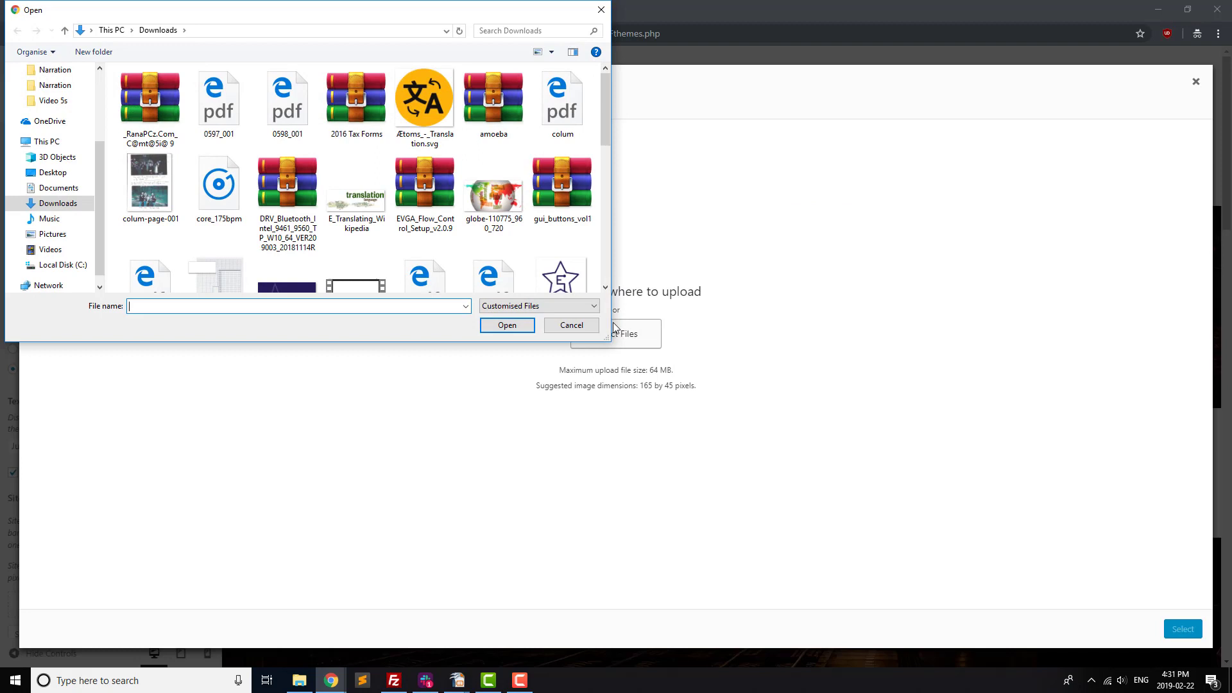
double_click(564, 276)
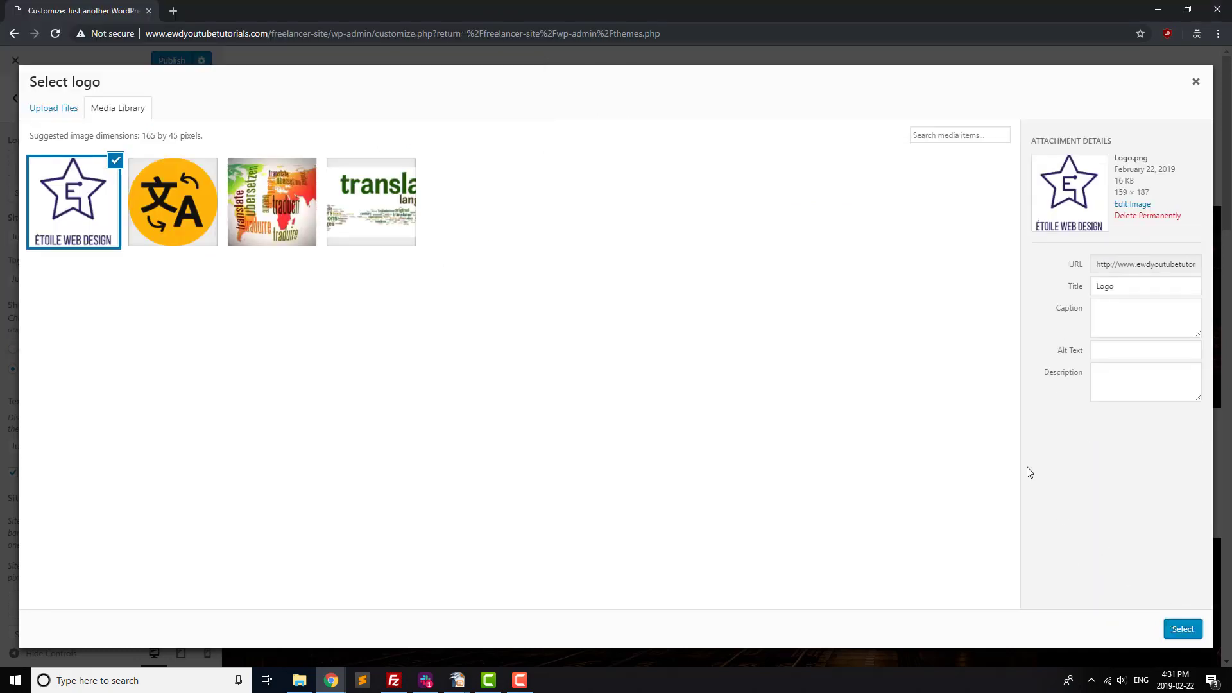
left_click(1184, 630)
left_click_drag(619, 151, 616, 210)
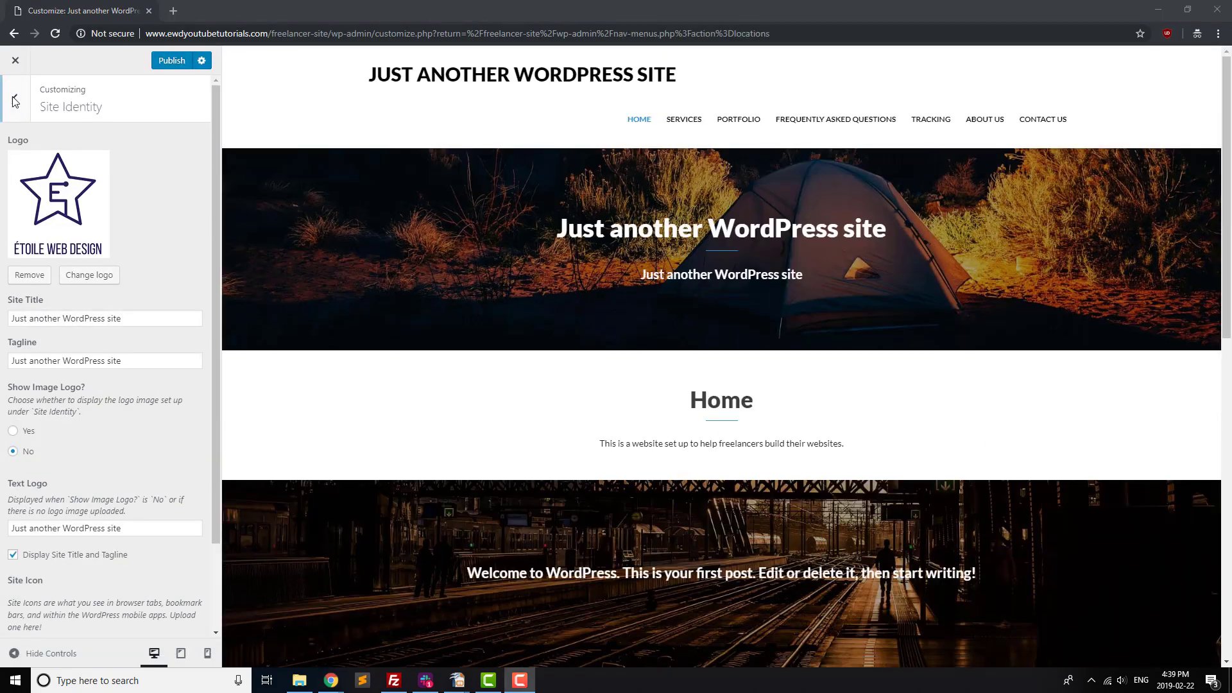
left_click(14, 100)
scroll(87, 539, "down", 3)
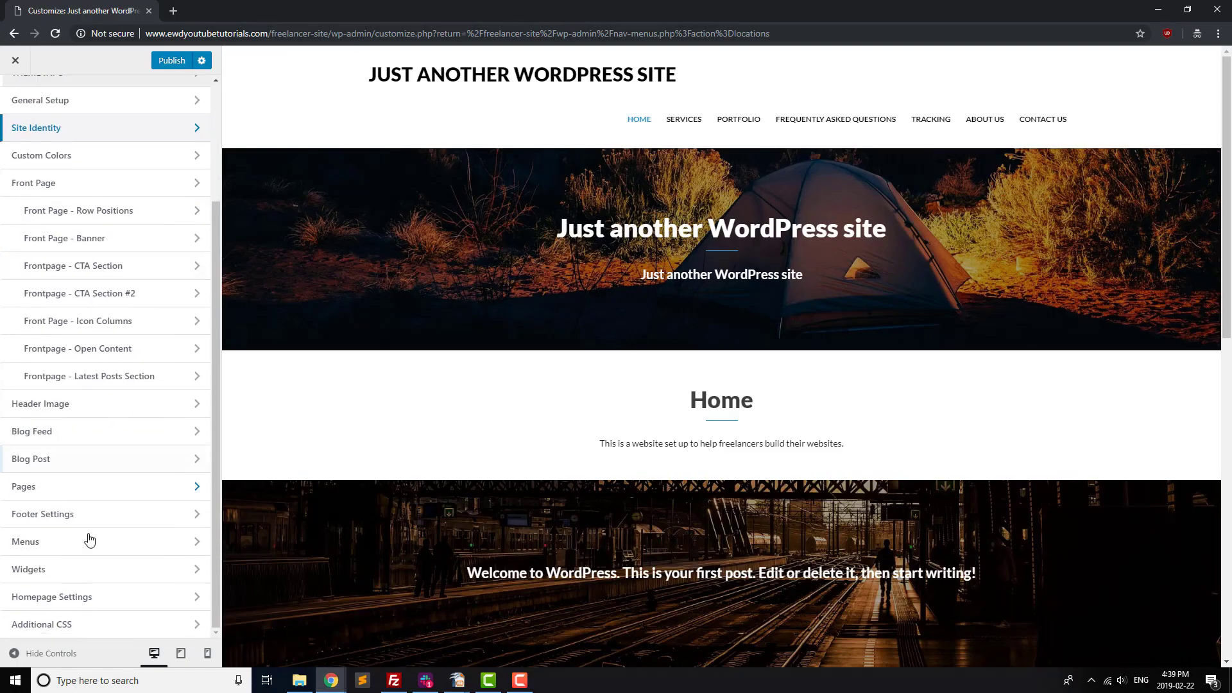
Write the rule body { color: #333333; } in the Additional CSS editor.
left_click(61, 619)
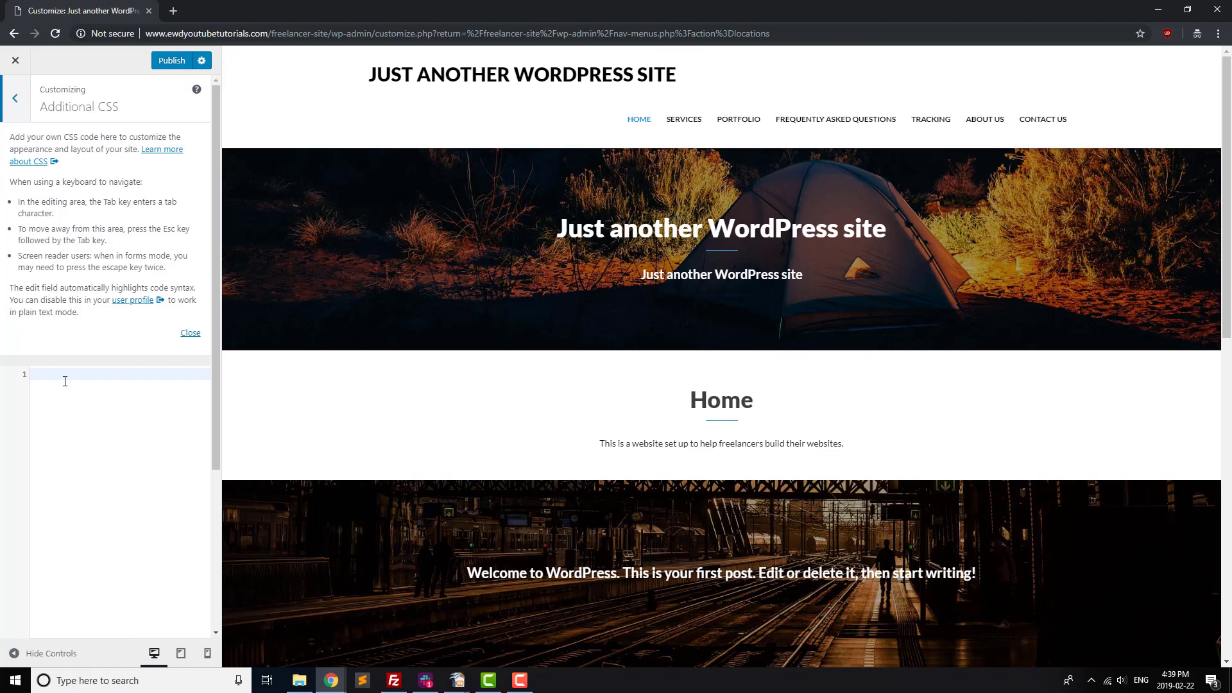
left_click(65, 381)
type("body {")
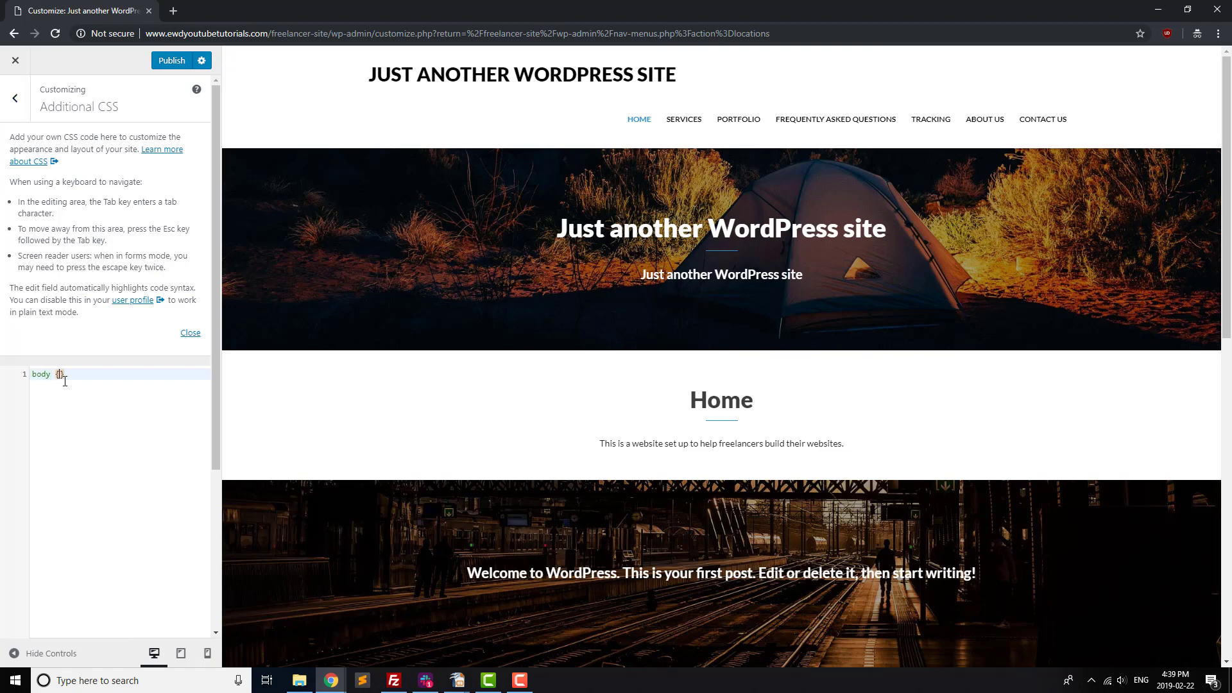
key("Return")
type("col")
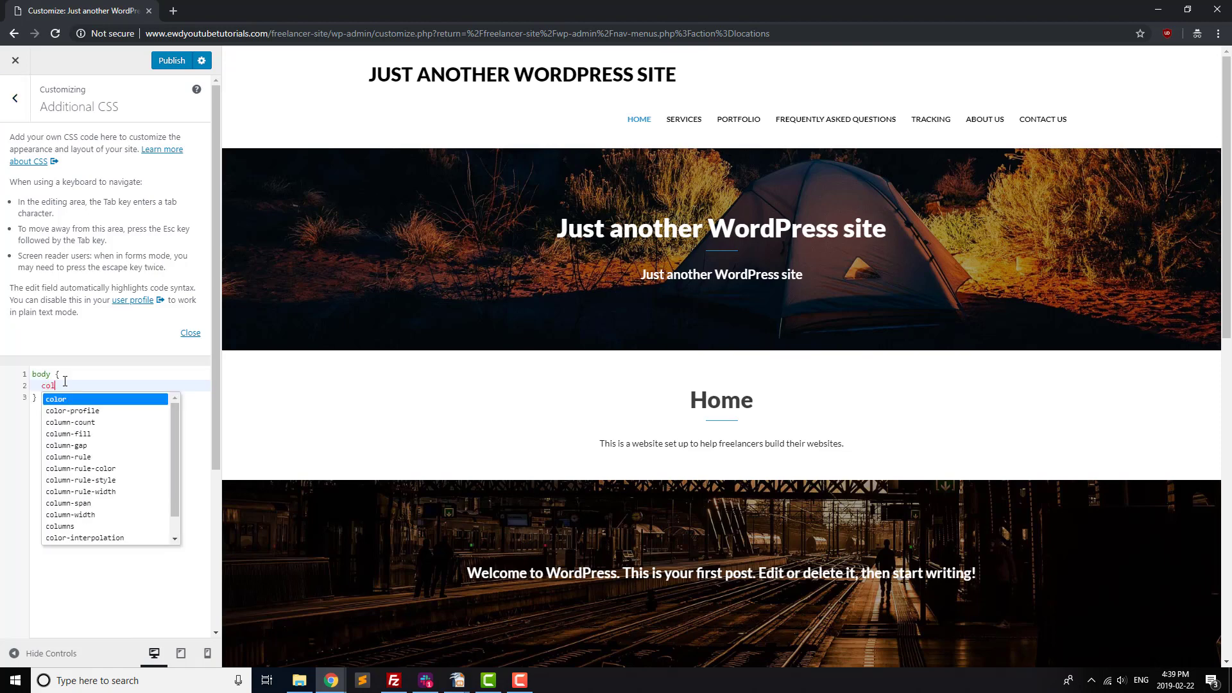
type("or: #333333;")
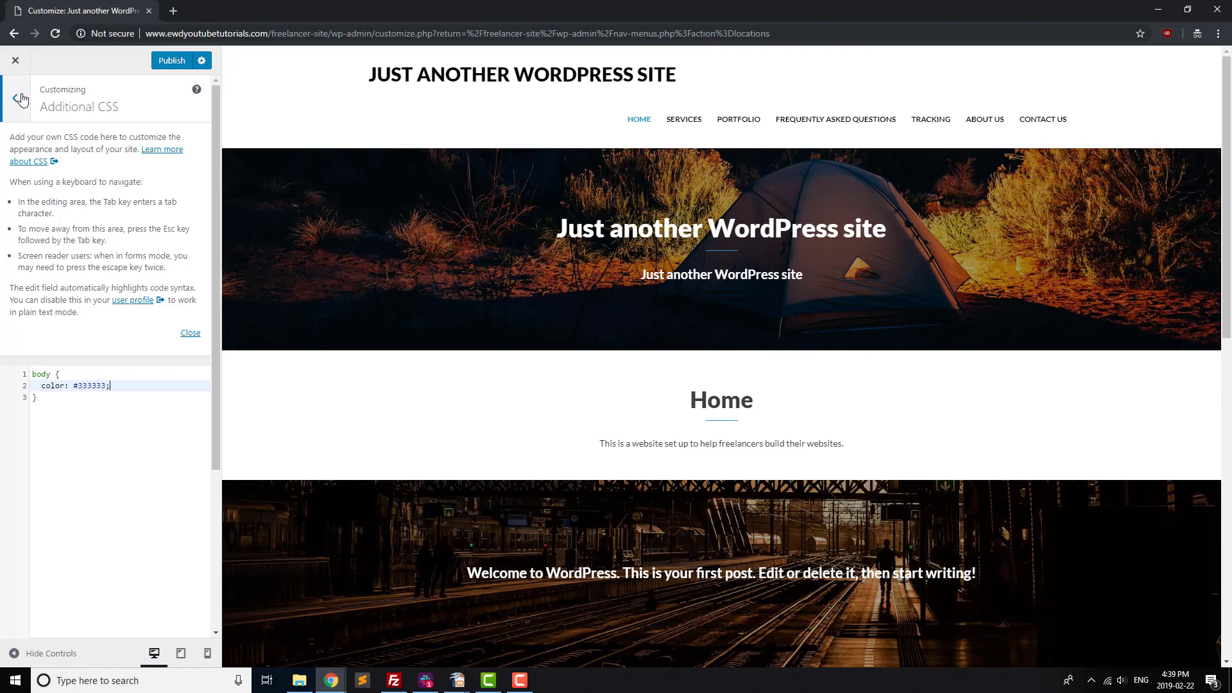
Set Show Main Content Area, Call to Action #2, Open Content Area and Latest Posts to No.
left_click(18, 99)
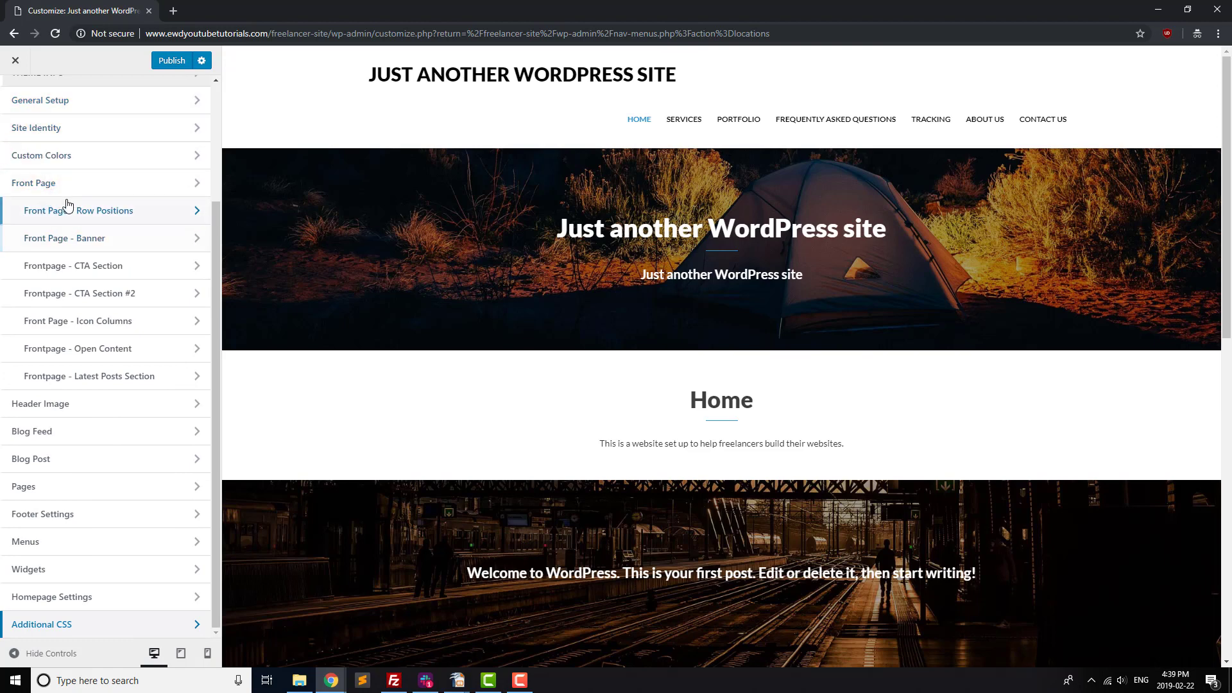
left_click(25, 186)
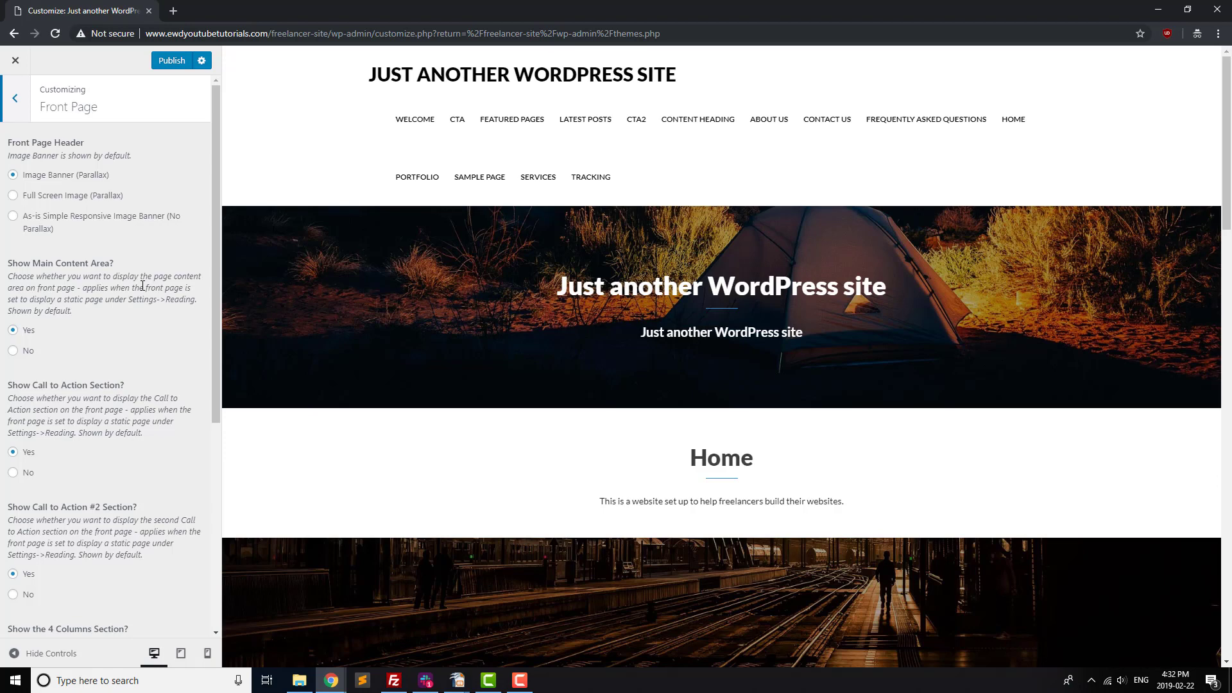
left_click(14, 351)
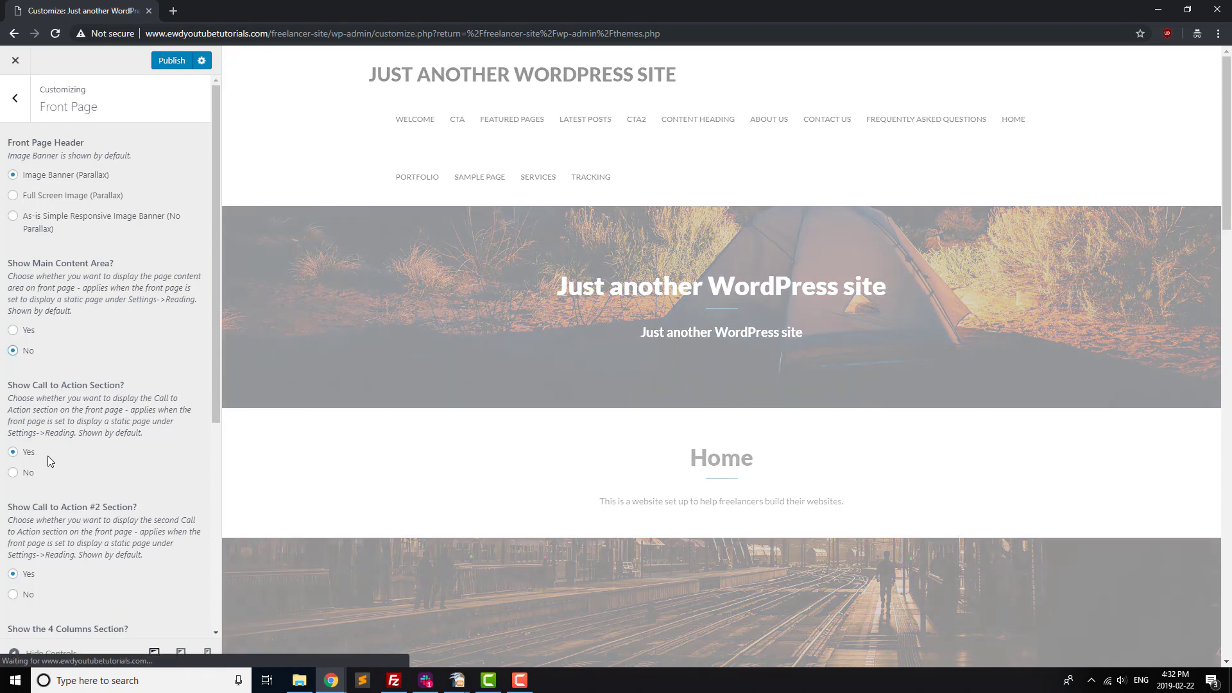
scroll(47, 456, "down", 2)
left_click(28, 452)
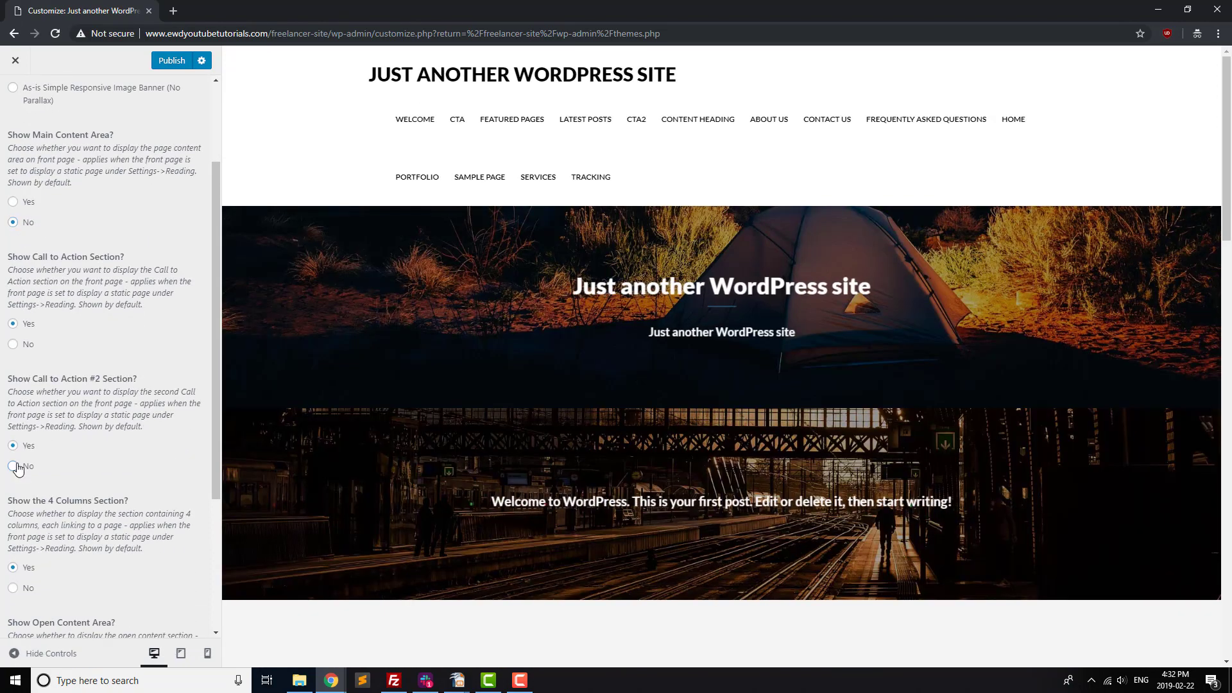
scroll(61, 440, "down", 3)
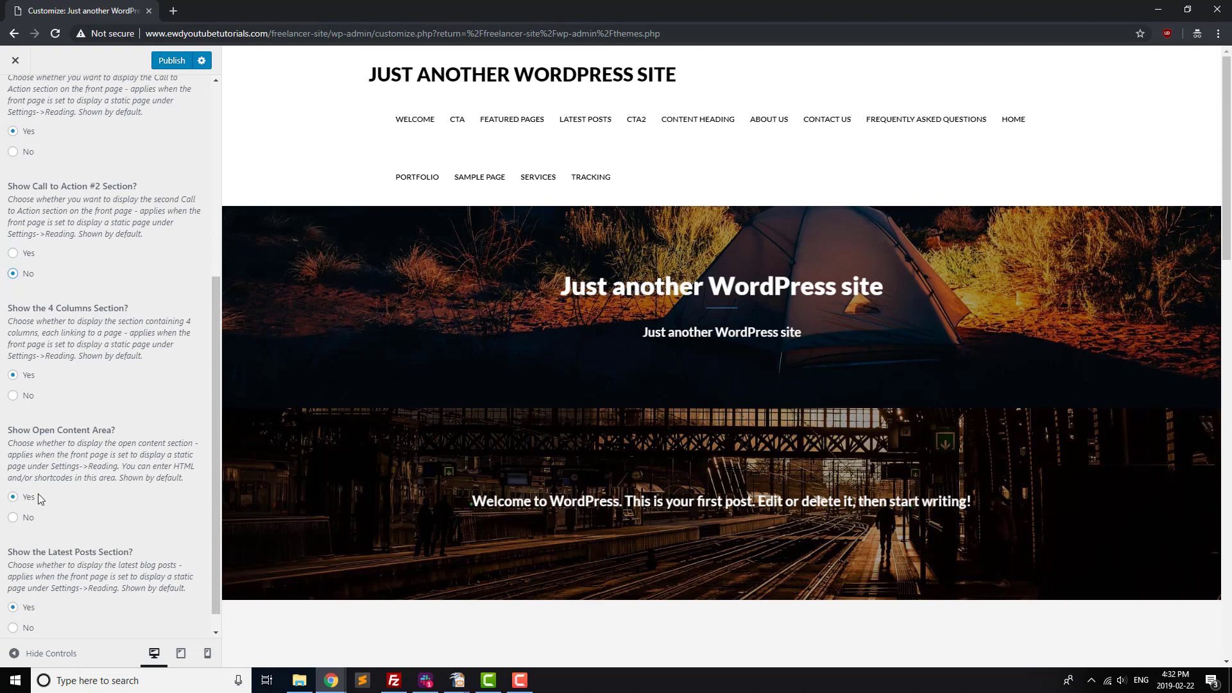
left_click(29, 519)
scroll(41, 526, "down", 1)
left_click(25, 606)
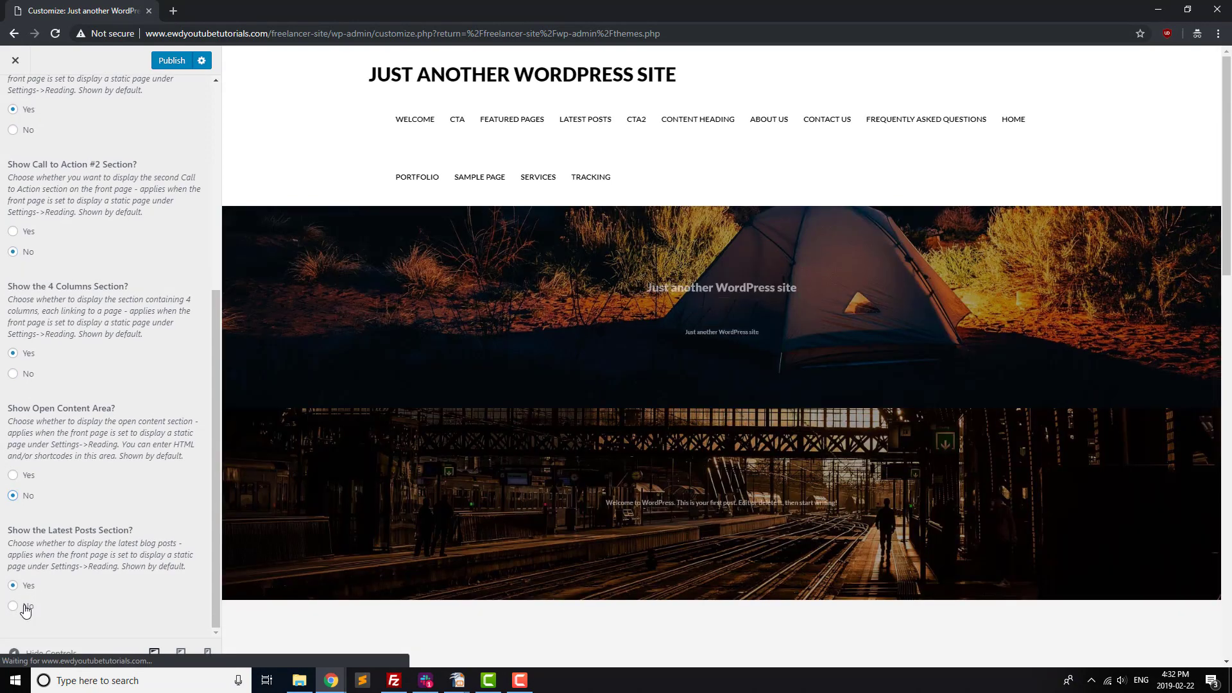
scroll(90, 388, "up", 6)
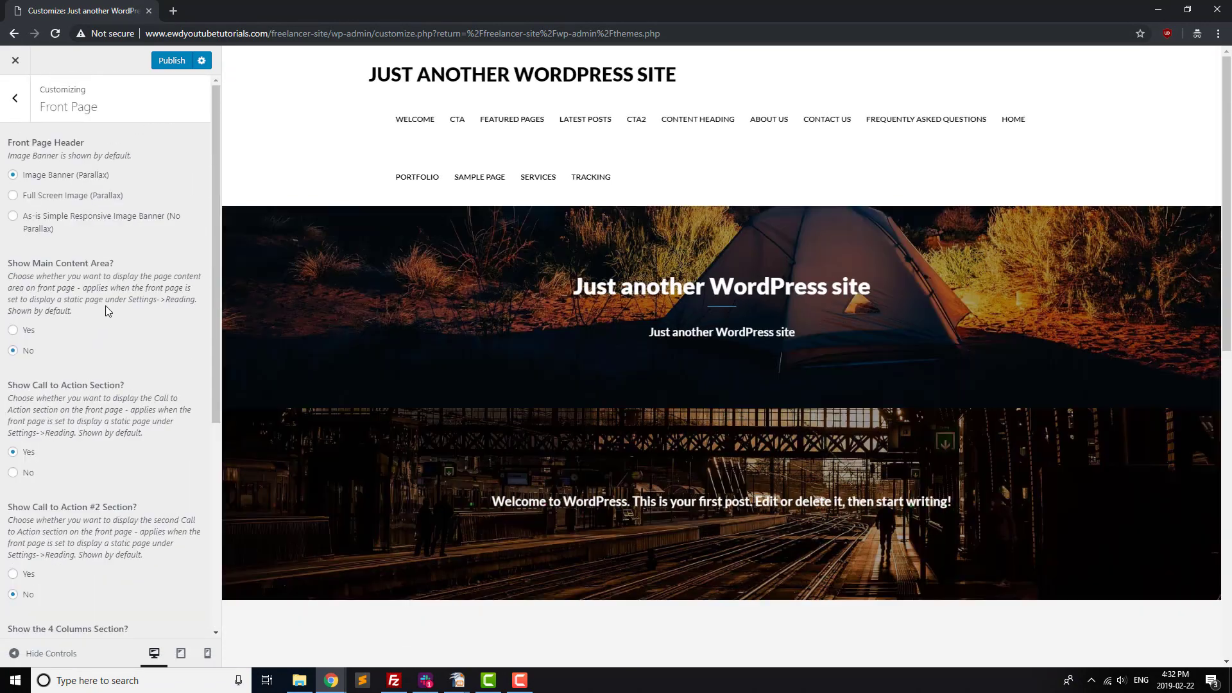
Replace the Icon Columns description with 'Check out our featured pages.'.
left_click(19, 106)
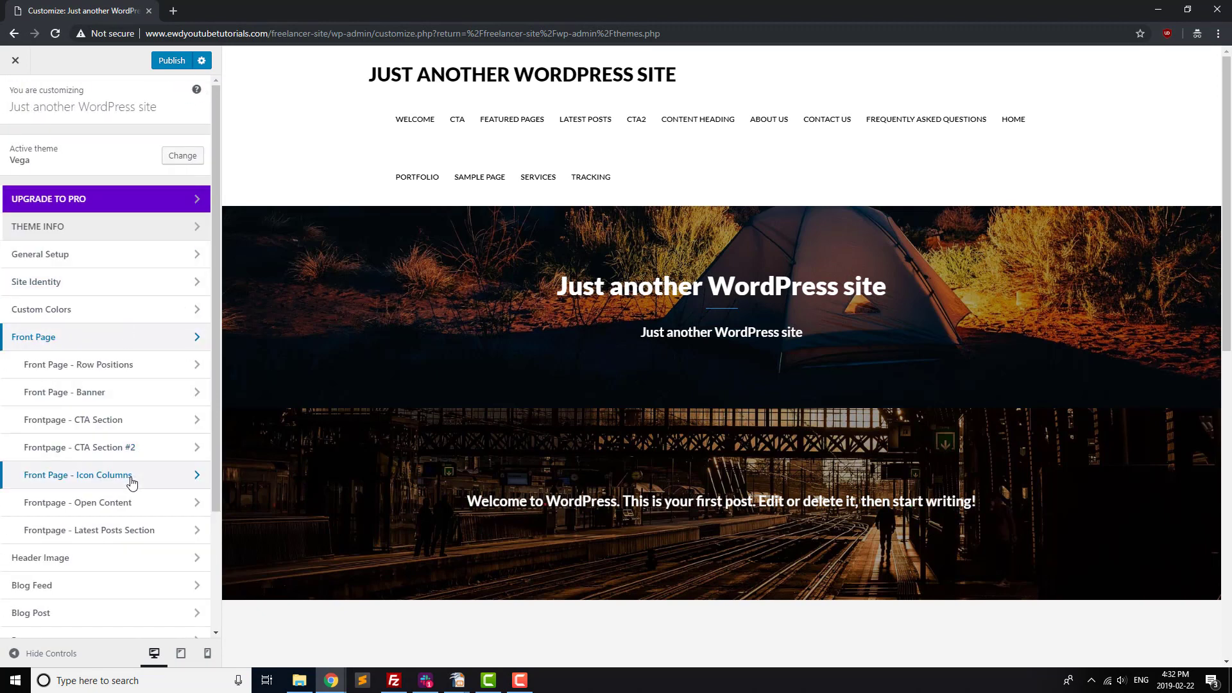
left_click(103, 475)
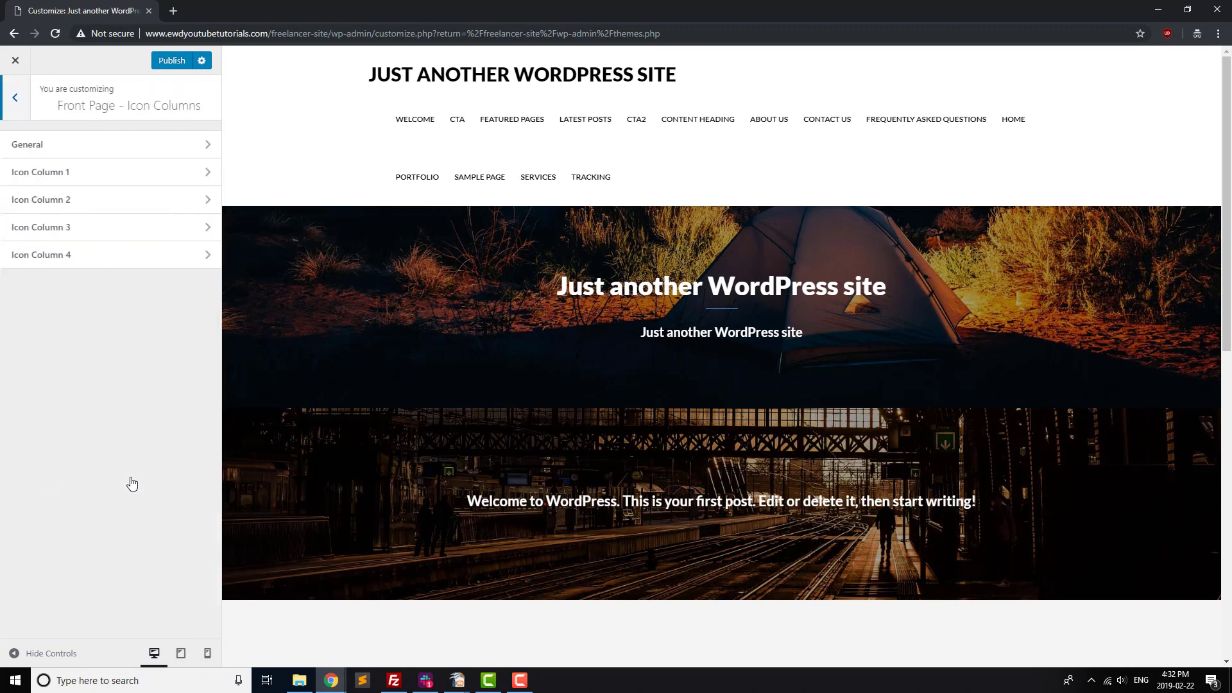
left_click(190, 146)
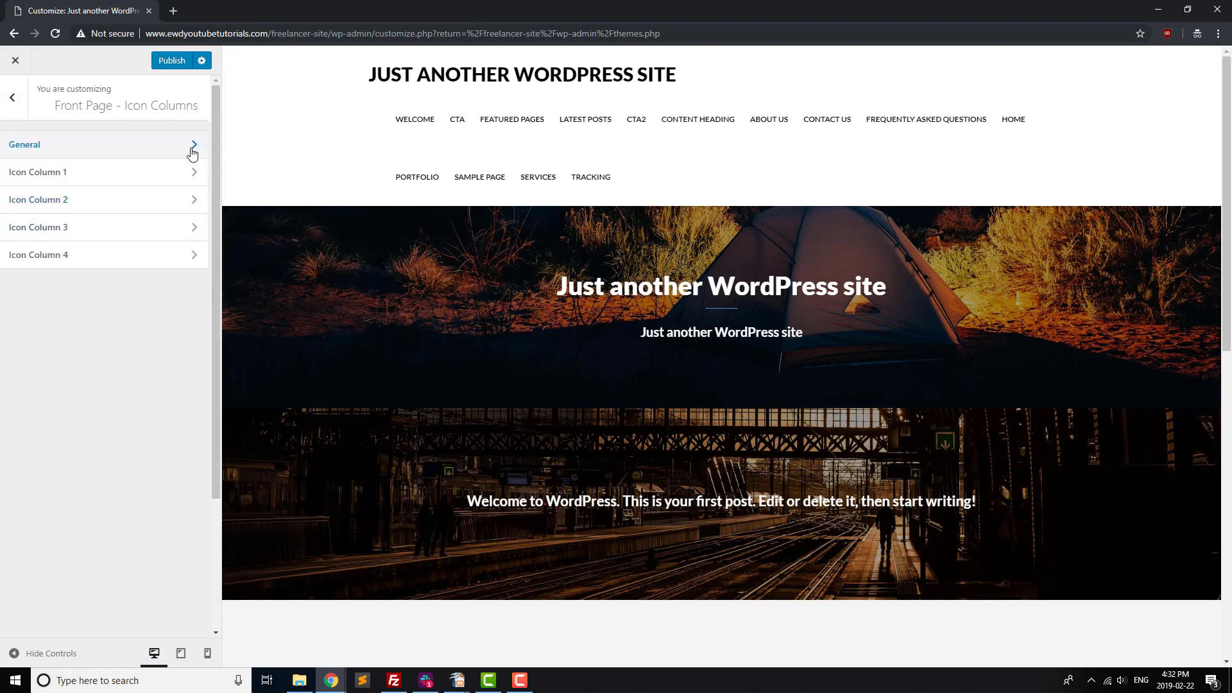
left_click_drag(109, 352, 2, 296)
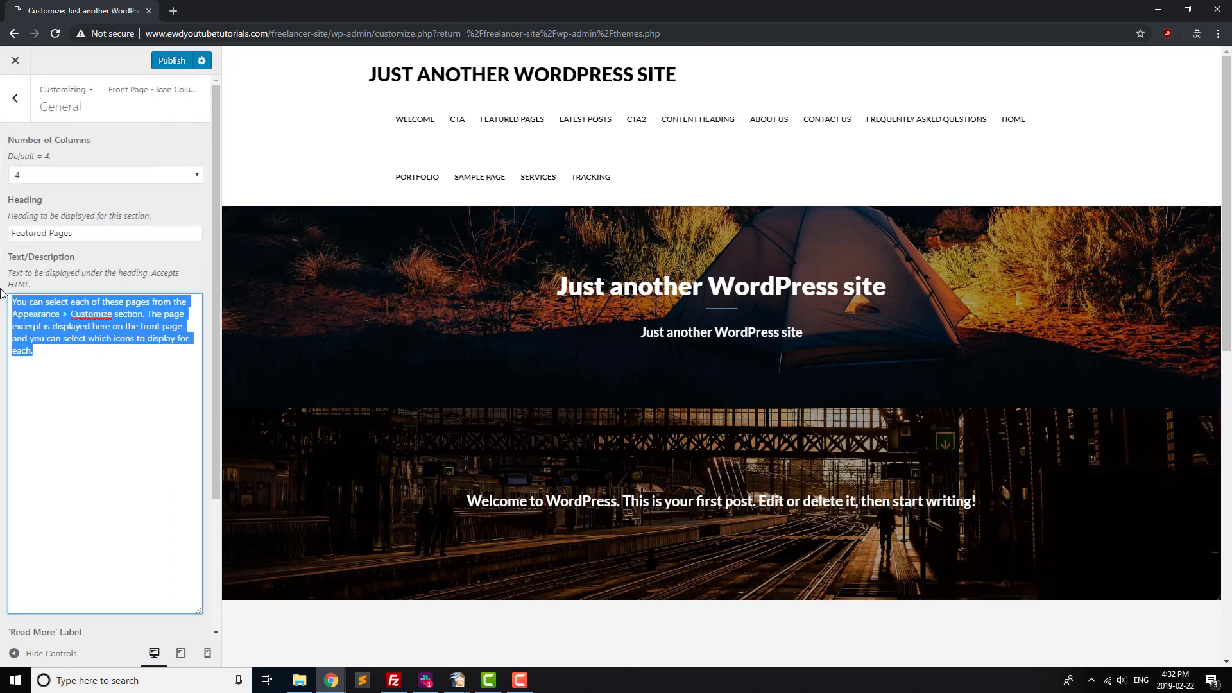
type("Check out our ")
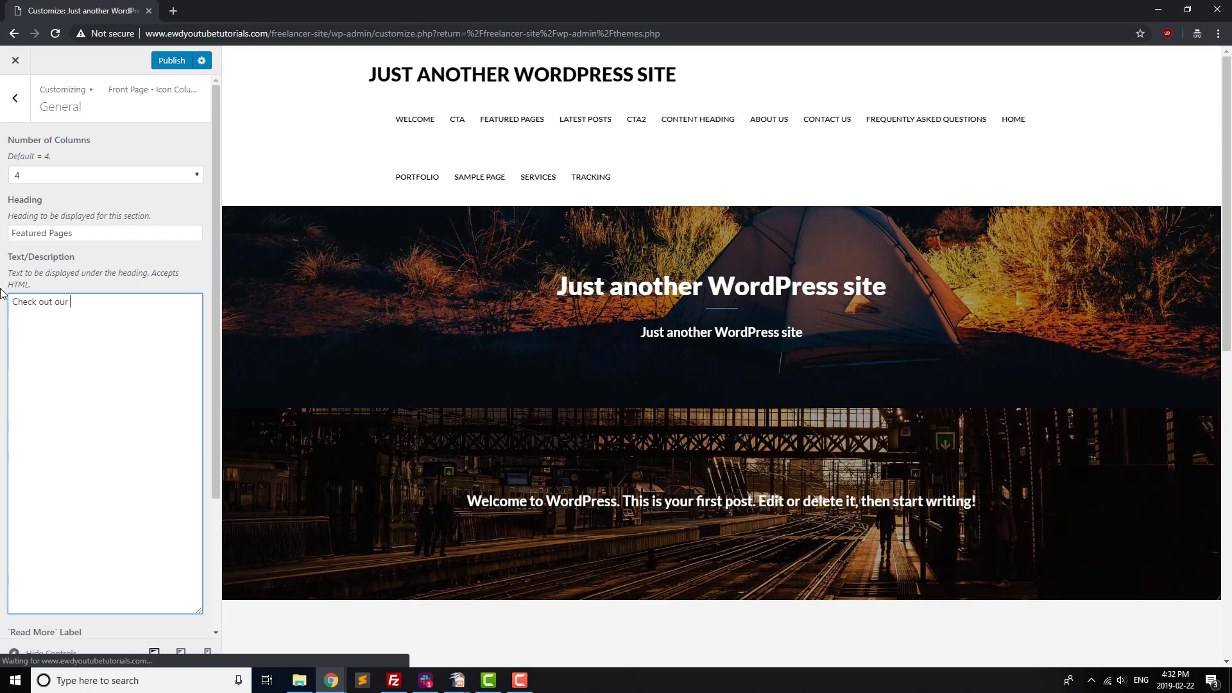
type("featured pag")
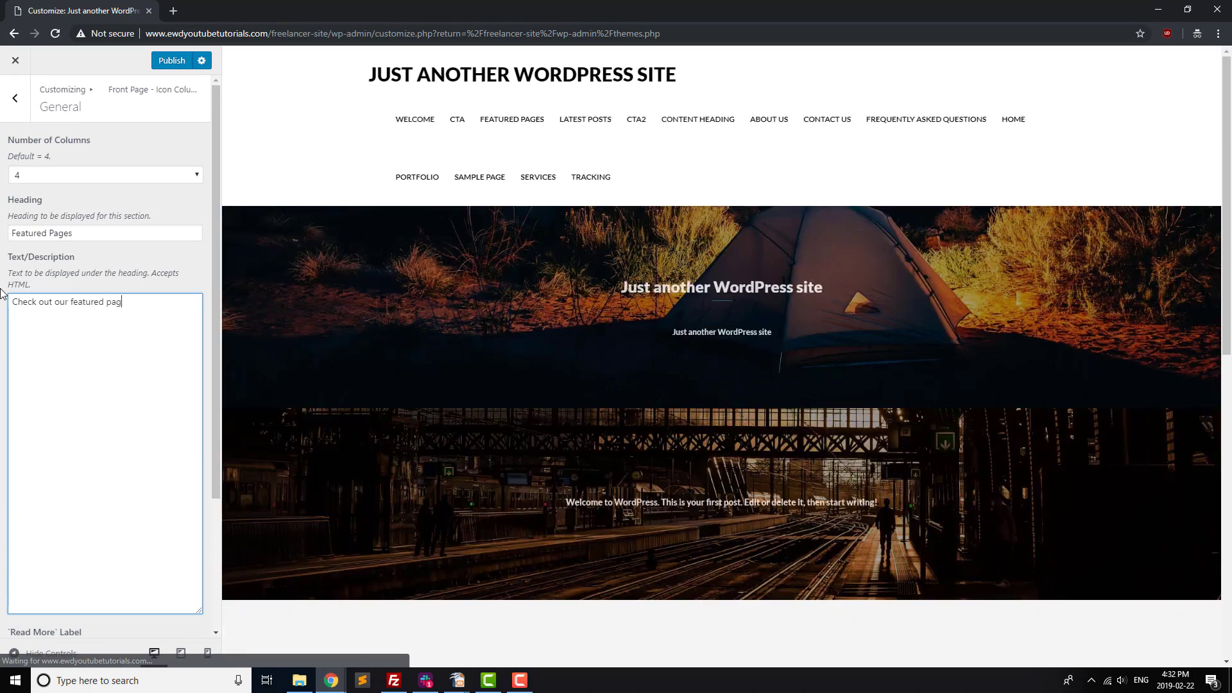
type("es.")
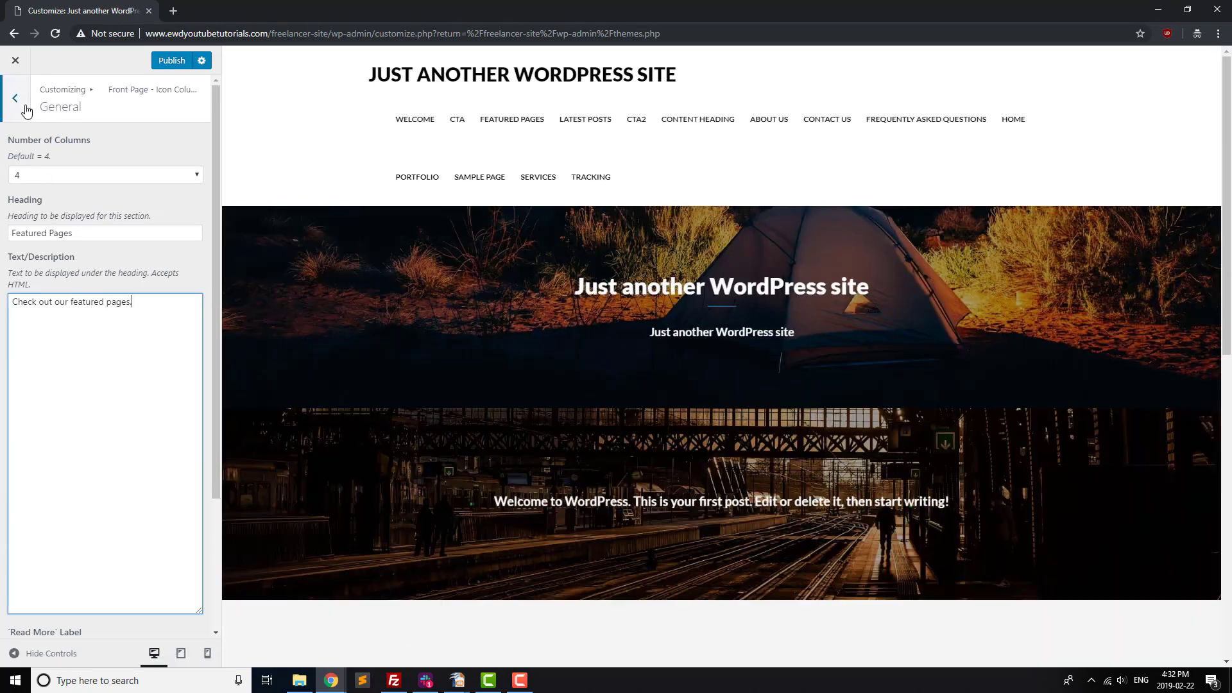
left_click(15, 98)
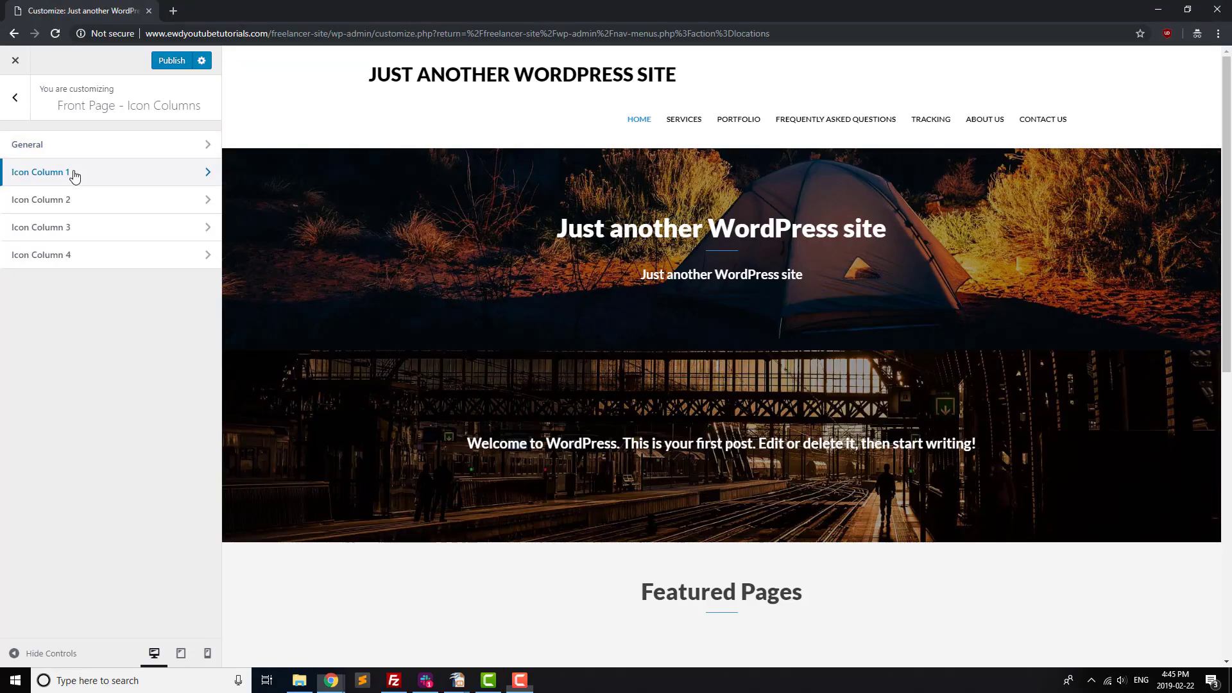
Link Icon Column 1 to Services and Icon Column 2 to Portfolio.
left_click(75, 172)
left_click(118, 257)
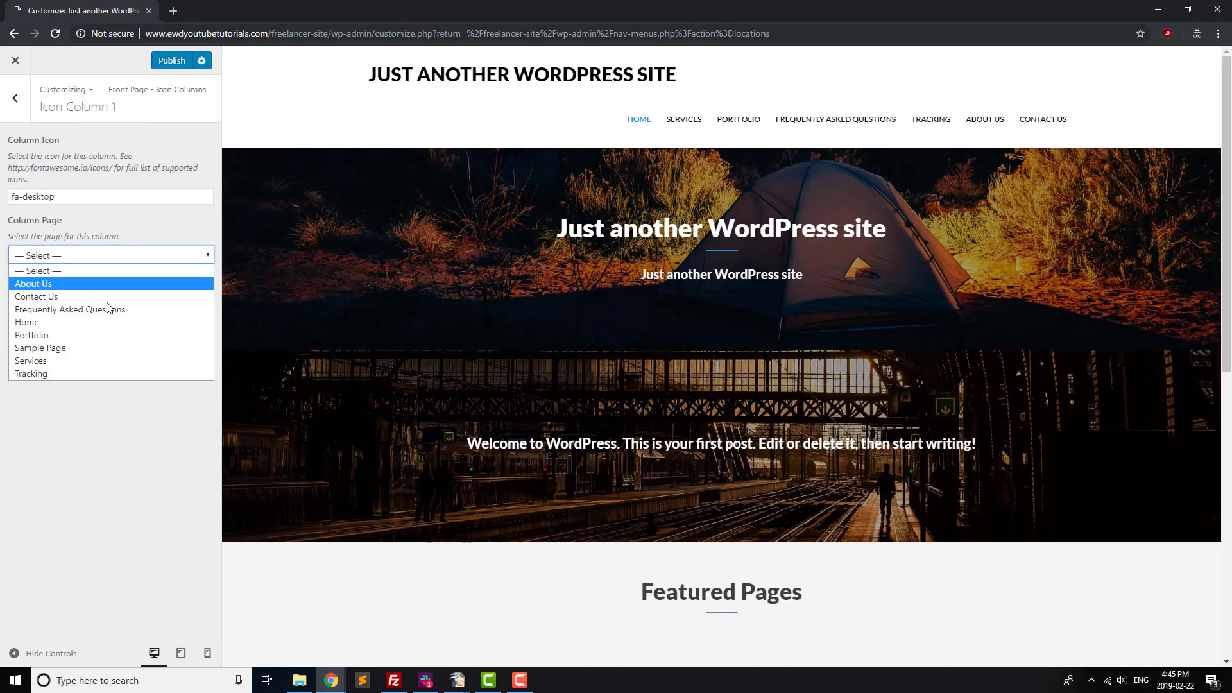
left_click(63, 334)
left_click(15, 99)
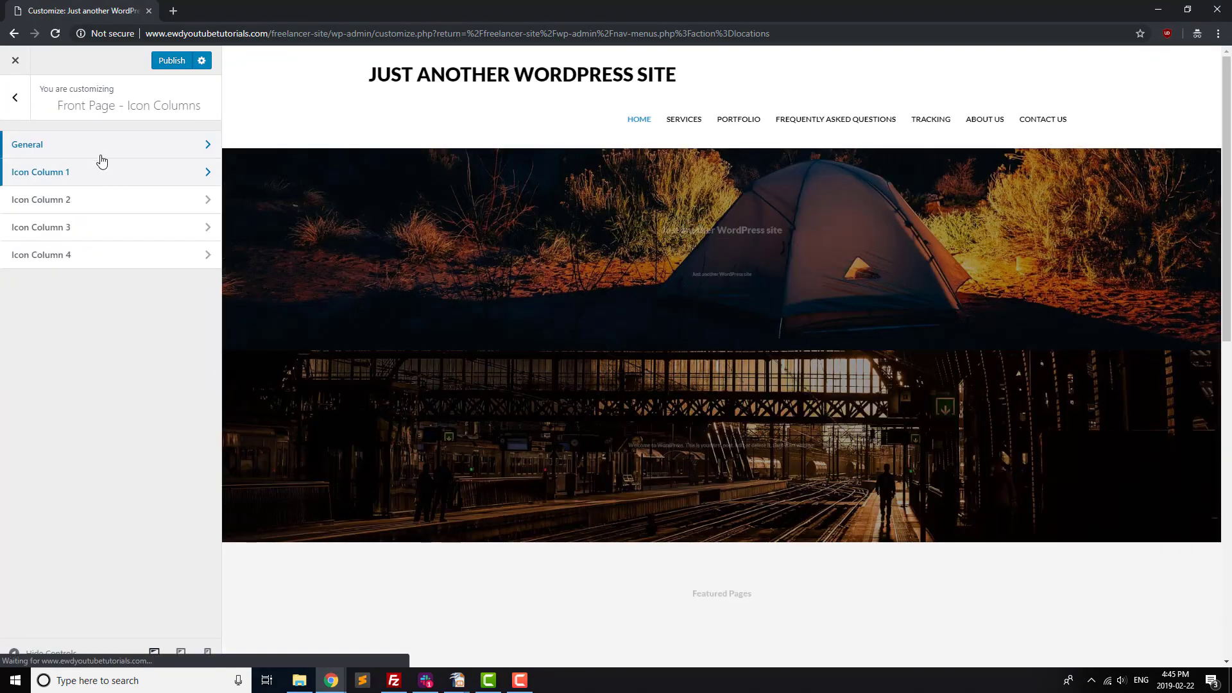
left_click(103, 199)
left_click(112, 255)
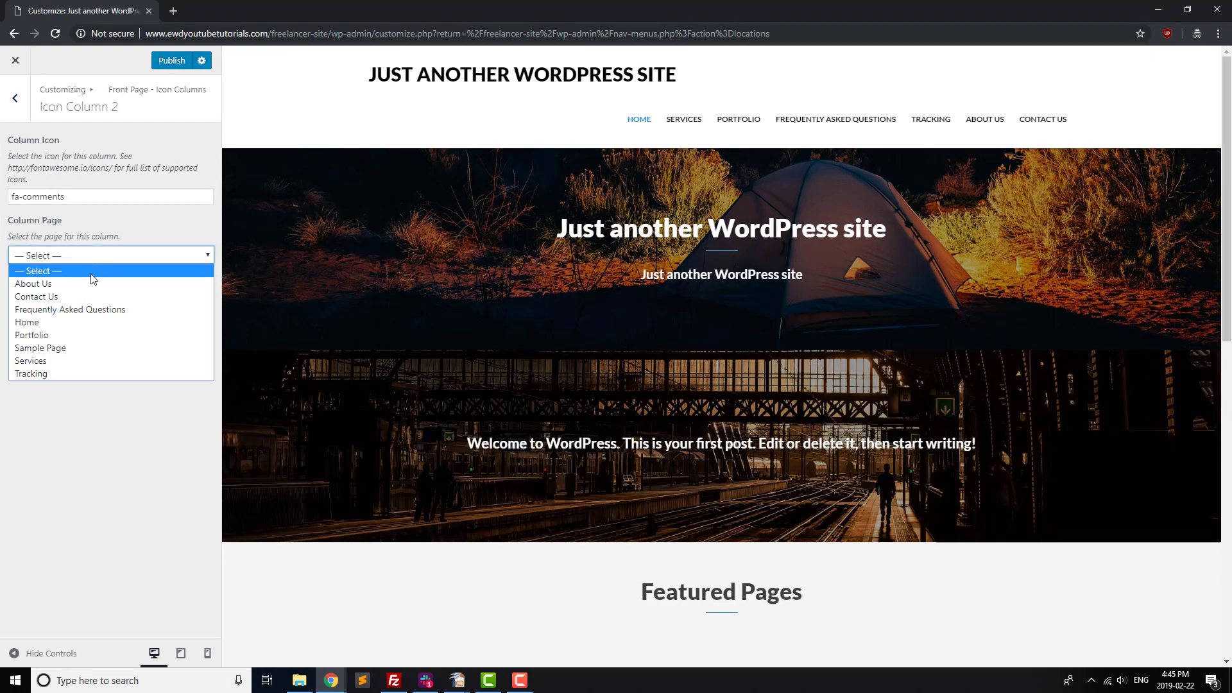
left_click(68, 331)
left_click(16, 98)
Link Icon Column 3 to About Us and Icon Column 4 to Frequently Asked Questions.
left_click(103, 223)
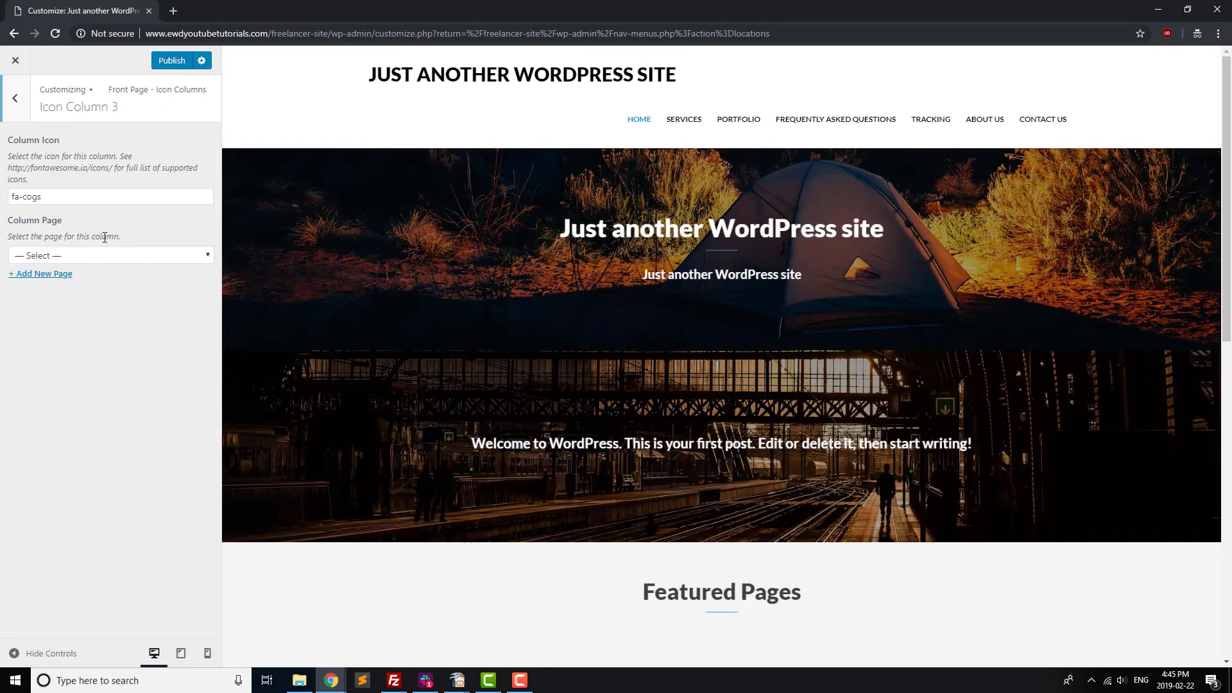
left_click(108, 256)
left_click(64, 278)
left_click(16, 98)
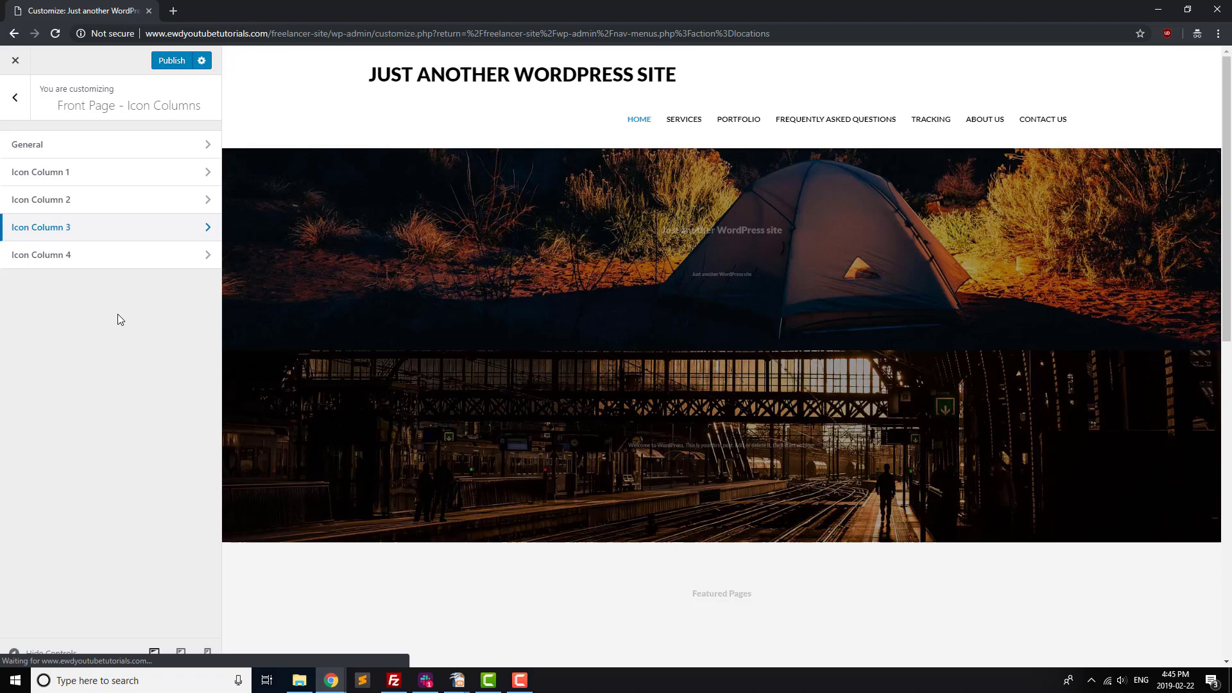
left_click(105, 256)
left_click(105, 255)
left_click(96, 310)
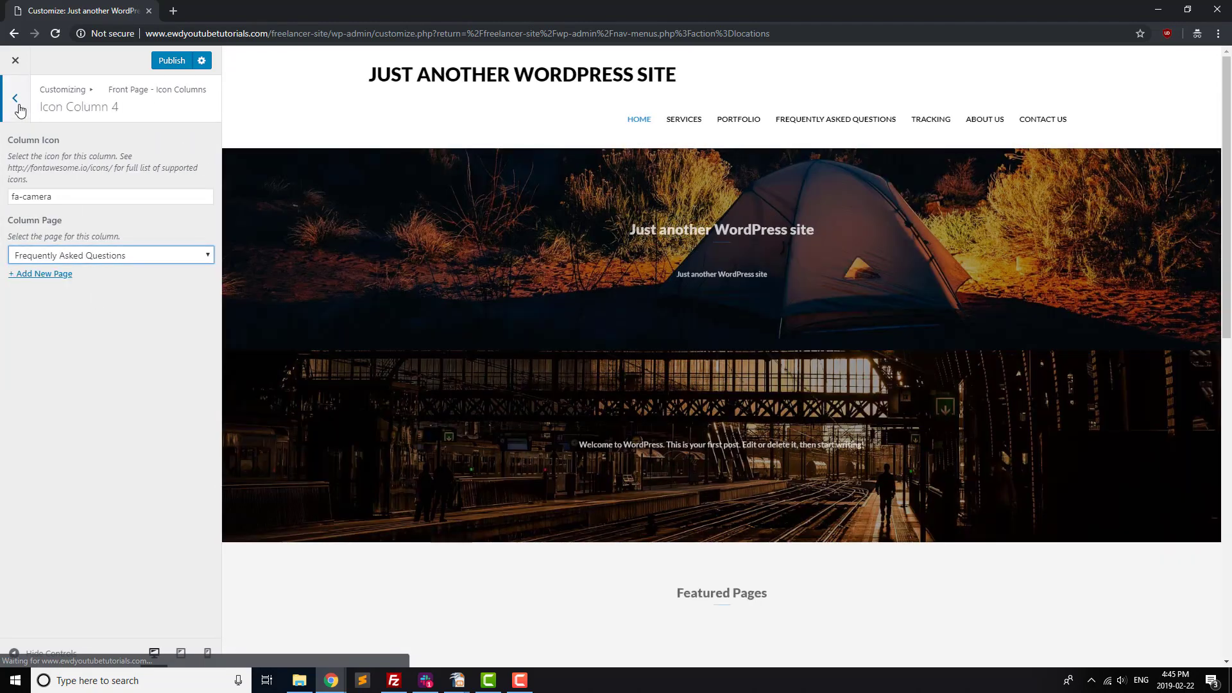
left_click(15, 98)
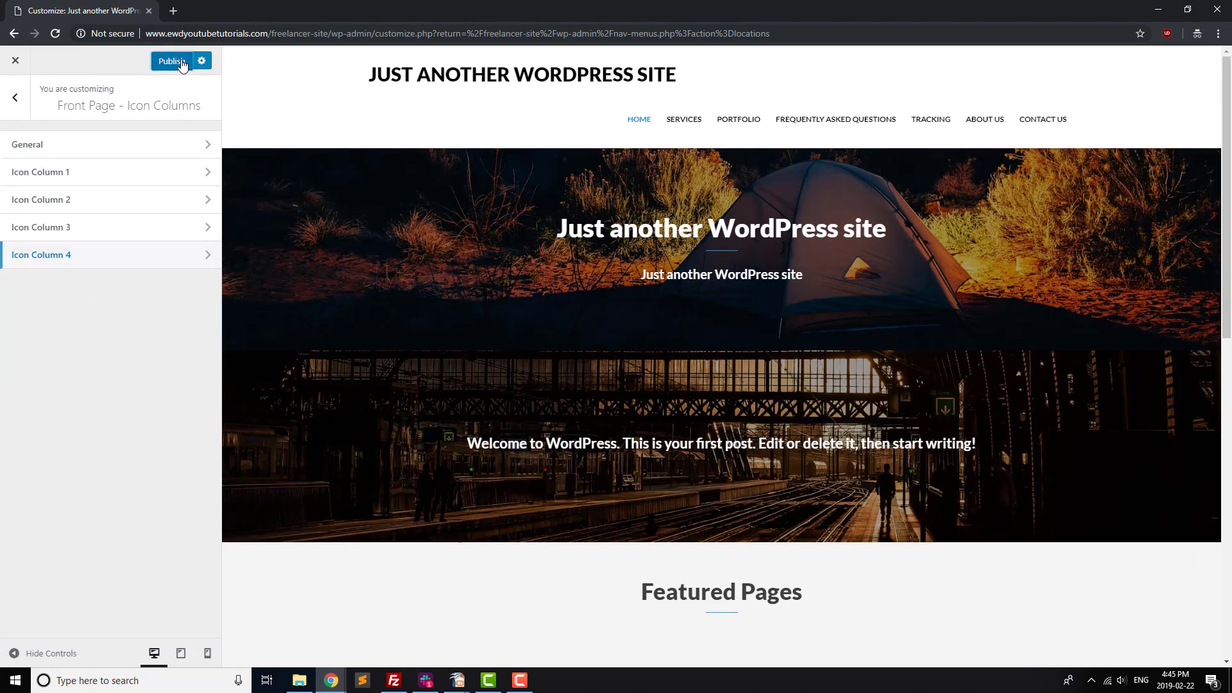
Publish the changes and load the site URL in a private tab, scrolling to Featured Pages.
left_click(183, 65)
left_click_drag(332, 34, 143, 34)
key("ctrl+c")
left_click(174, 11)
key("ctrl+v")
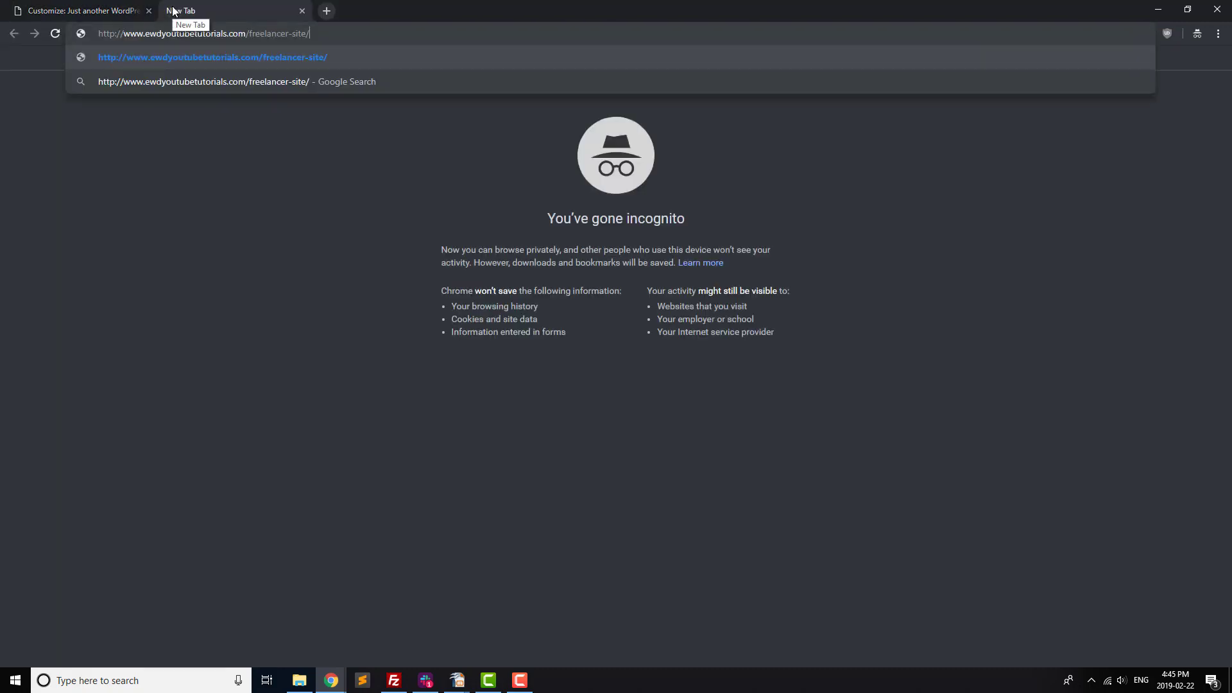
key("Return")
scroll(221, 203, "down", 4)
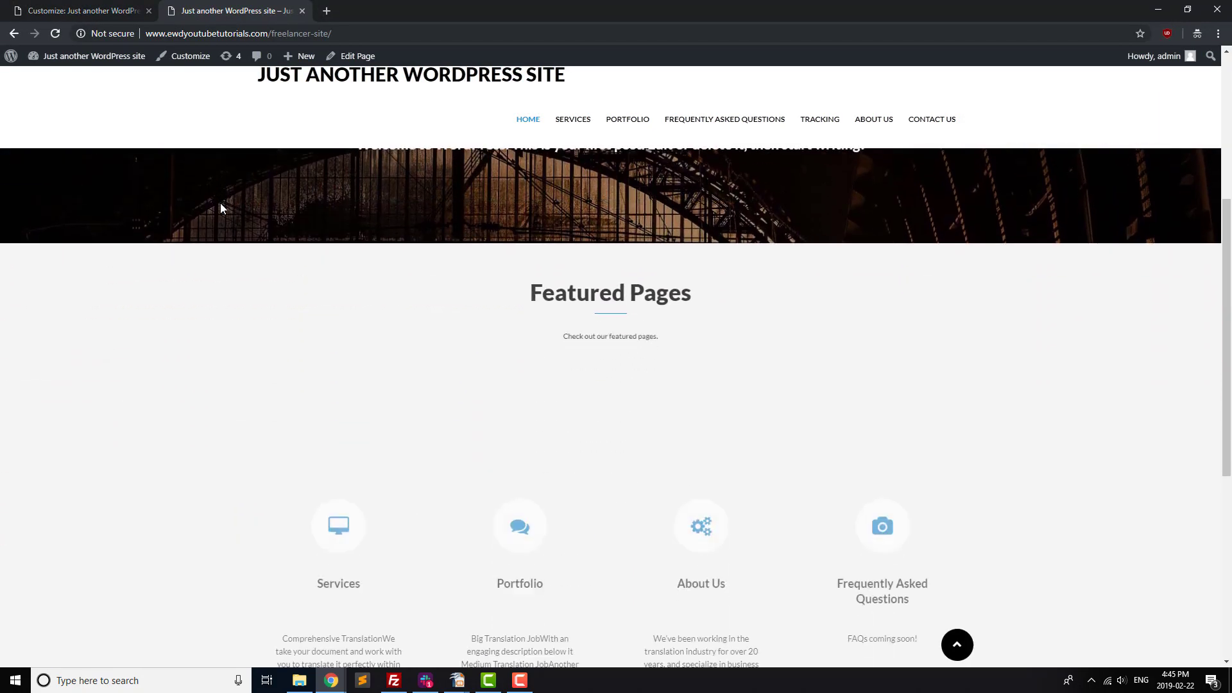
scroll(221, 202, "down", 2)
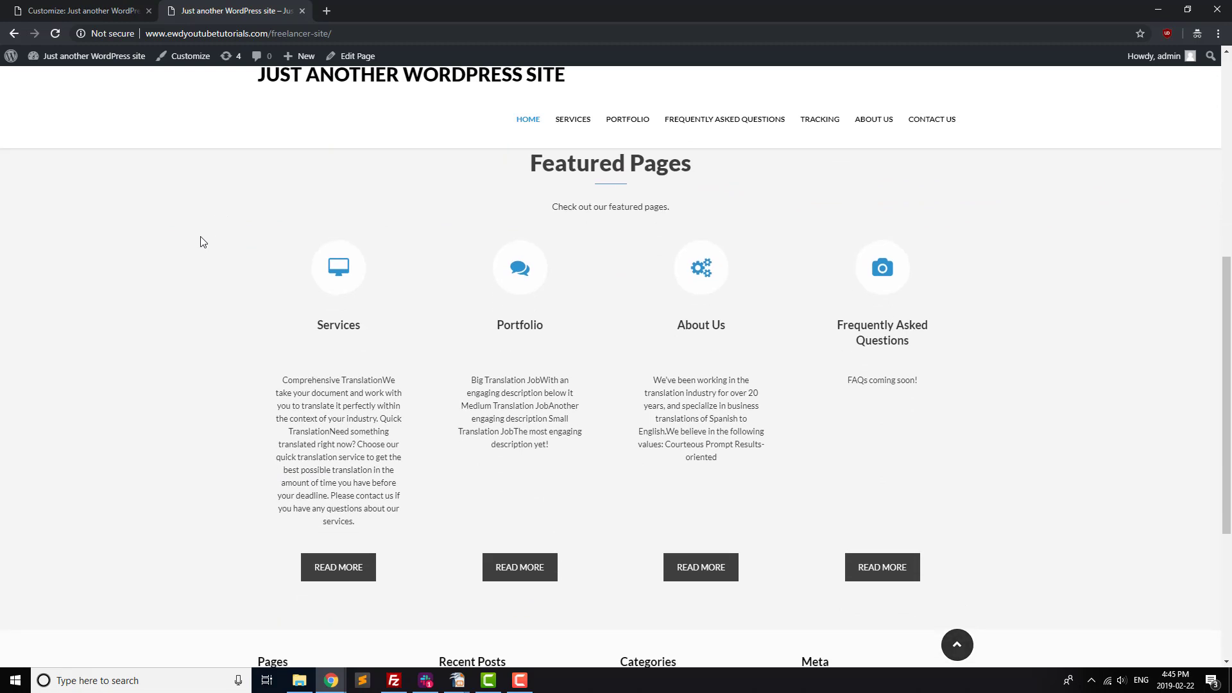